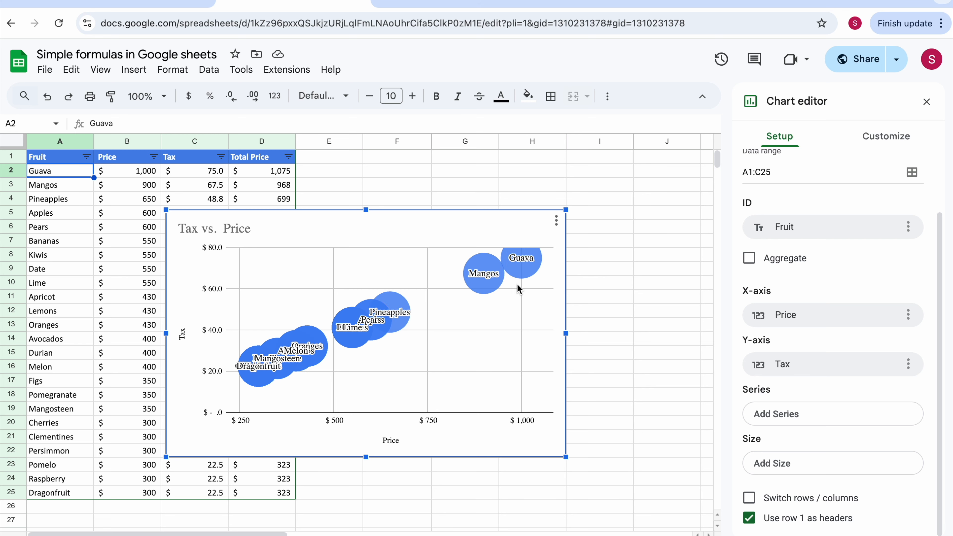
Close the chart editor and reopen it on the setup options of the Tax vs. Price chart
scroll(879, 268, "up", 2)
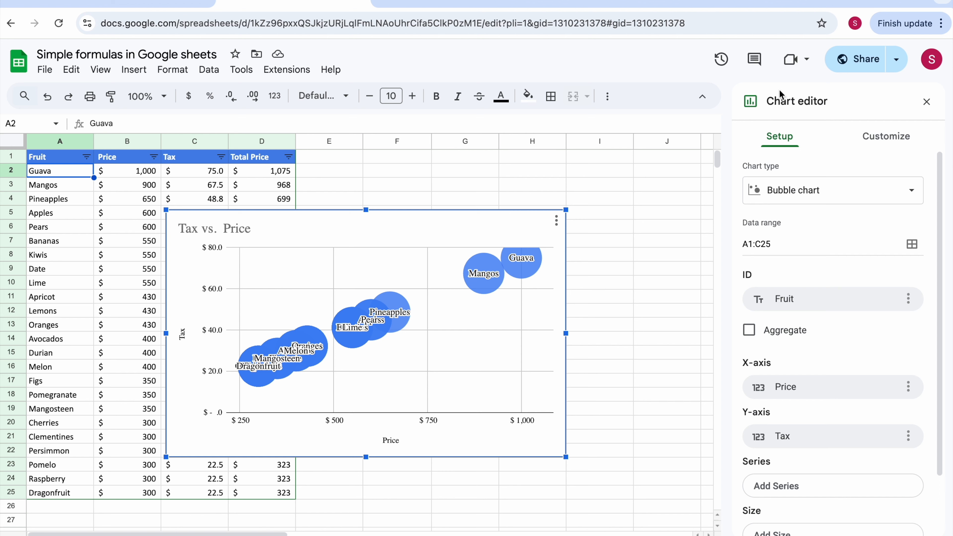
left_click(927, 102)
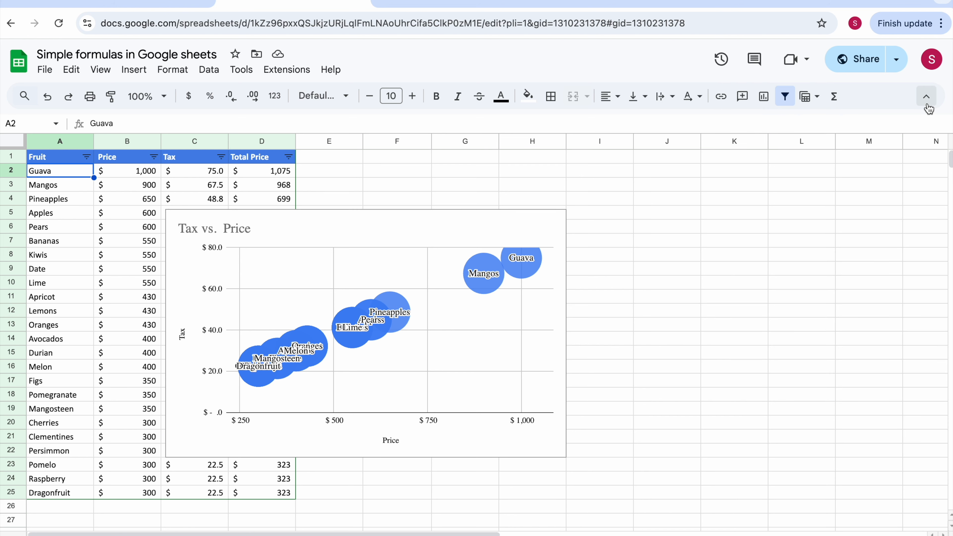
double_click(440, 224)
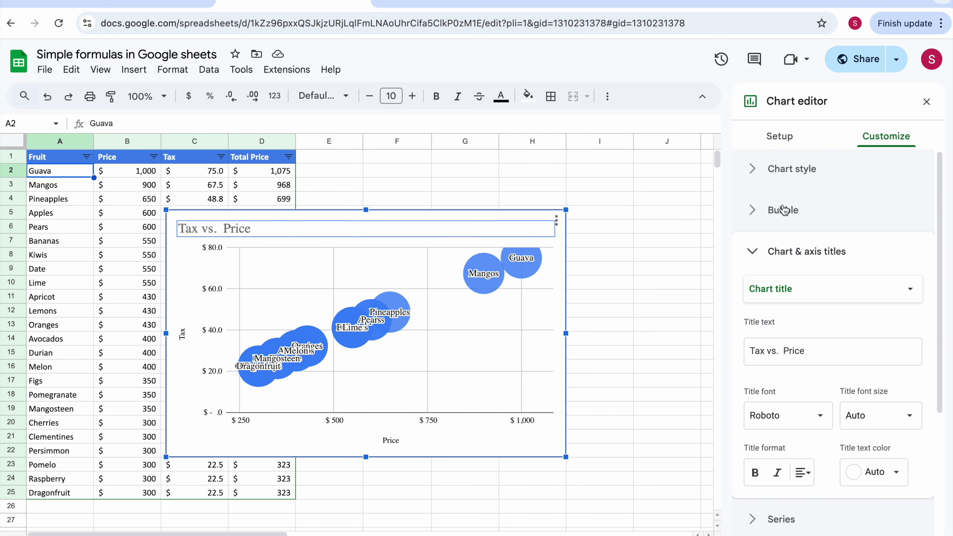
left_click(780, 136)
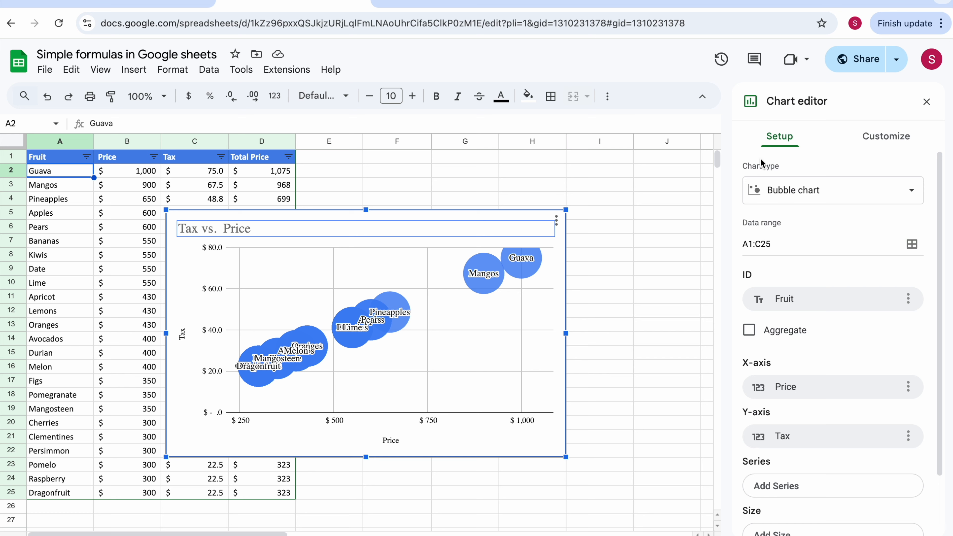
Change the Tax vs. Price chart from a bubble chart to a plain bar chart
left_click(875, 200)
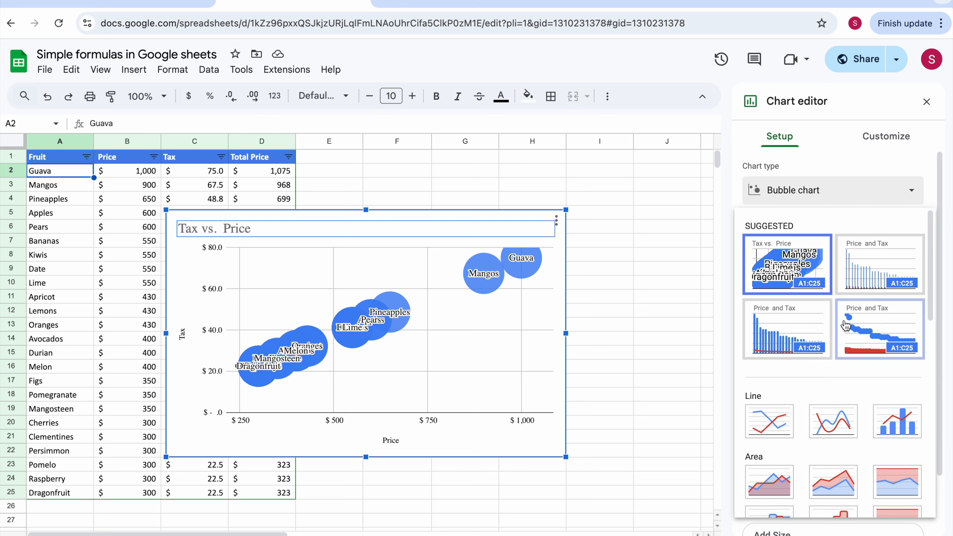
scroll(845, 327, "down", 2)
scroll(844, 334, "down", 4)
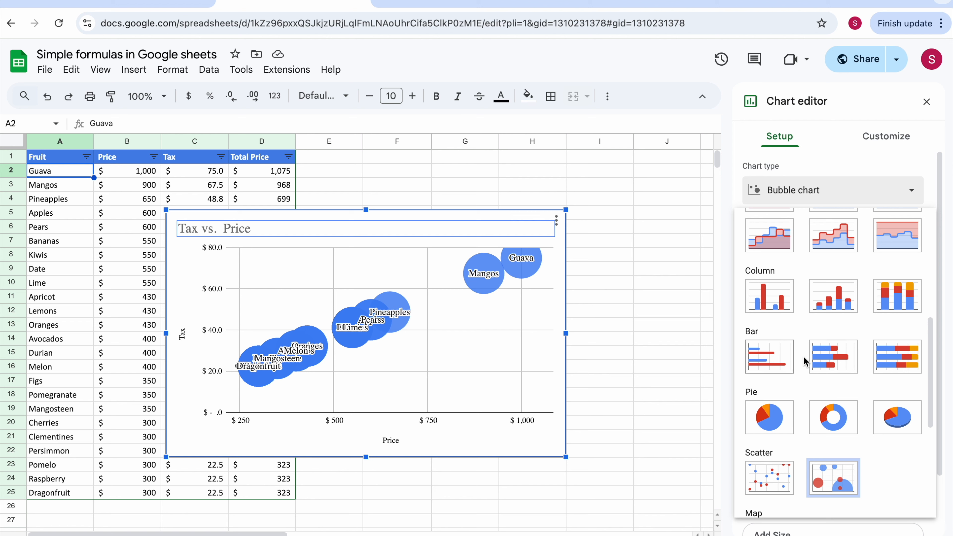
left_click(767, 356)
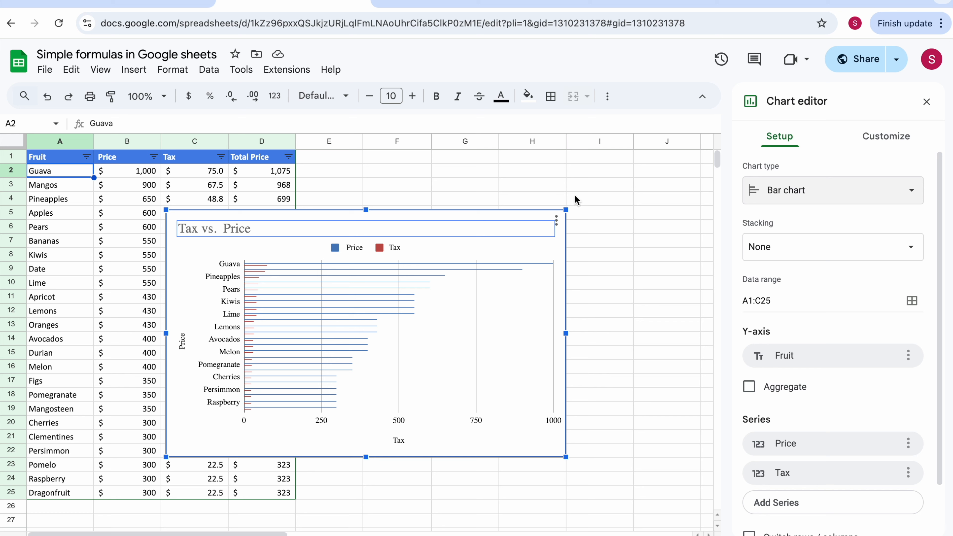
Enlarge the bar chart to span about rows 1 to 25 and shift it to cover columns B to J
left_click_drag(566, 210, 665, 149)
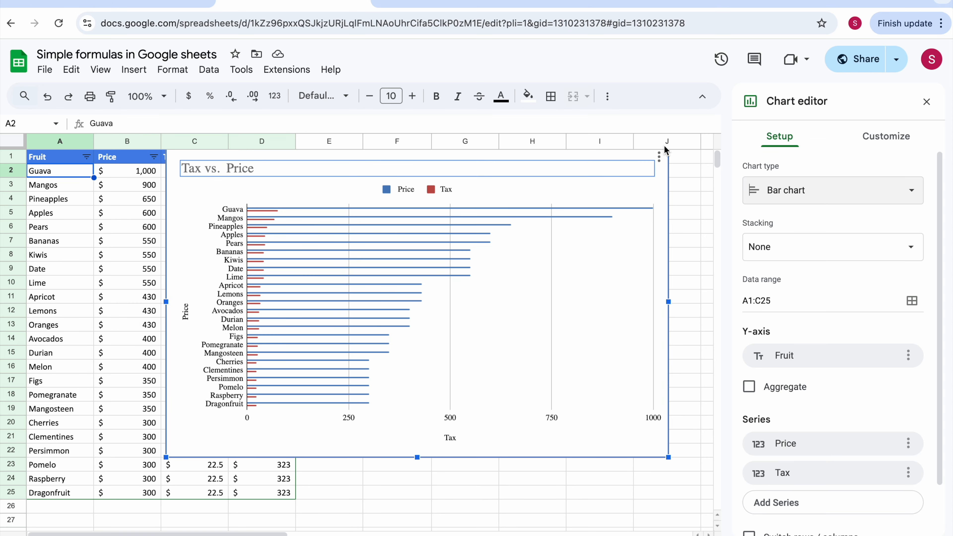
left_click_drag(668, 457, 680, 500)
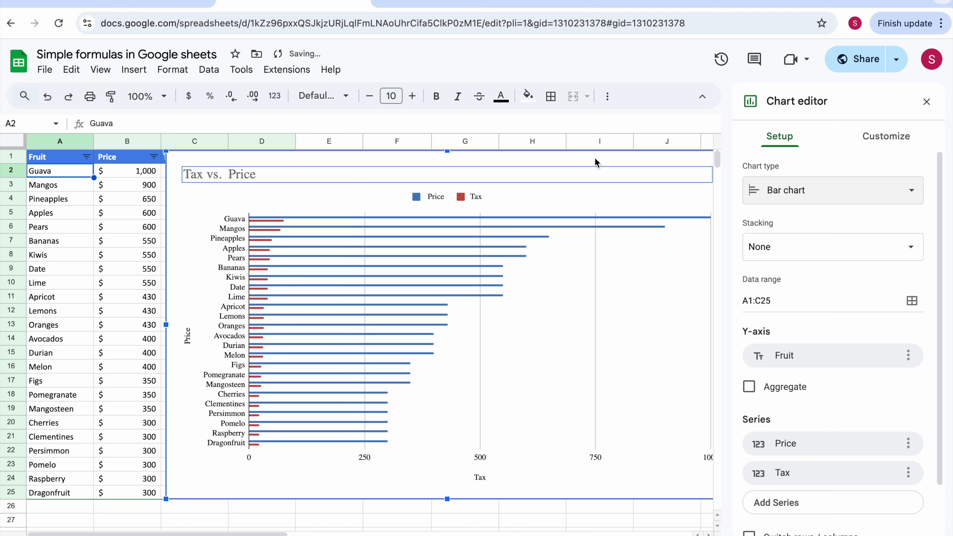
left_click_drag(595, 162, 553, 160)
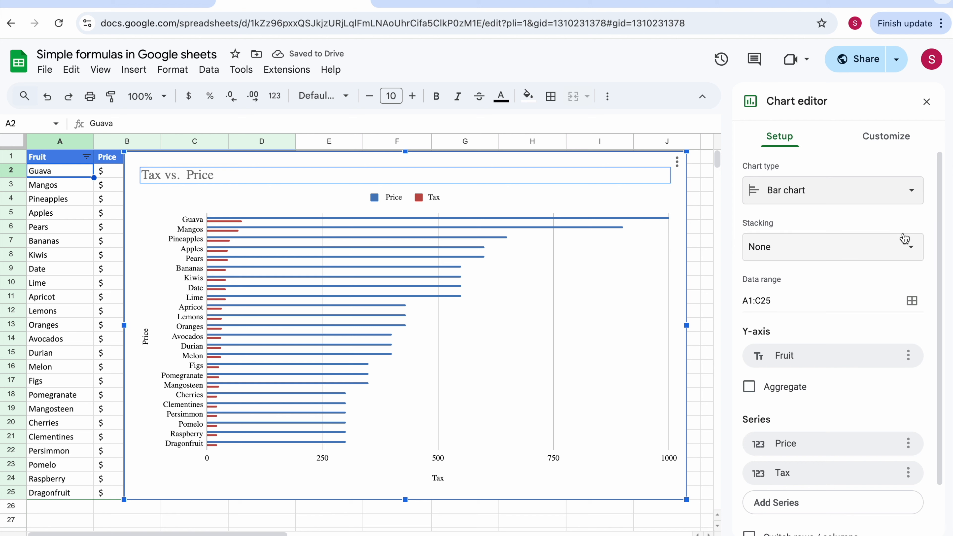
Try the Standard and 100% stacking options on the bar chart and return stacking to None
left_click(901, 250)
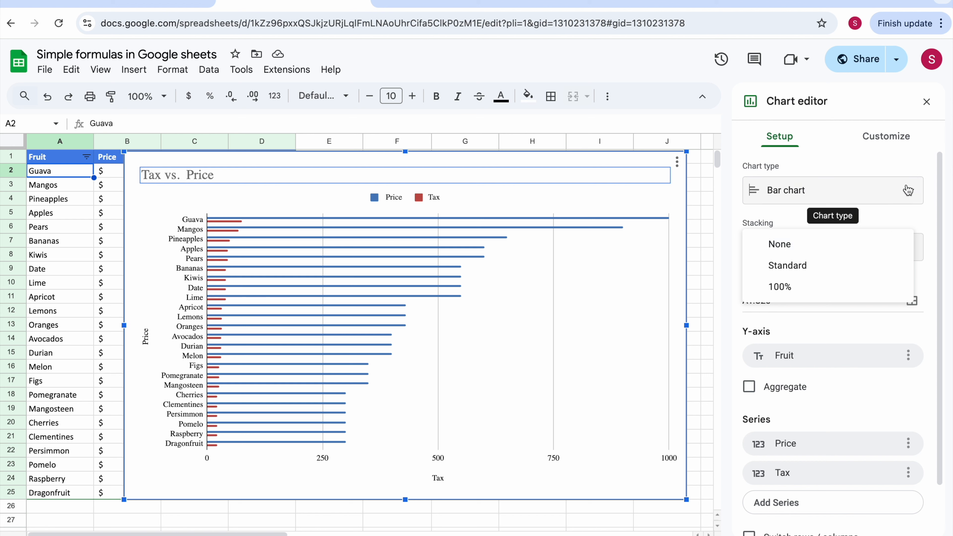
left_click(863, 265)
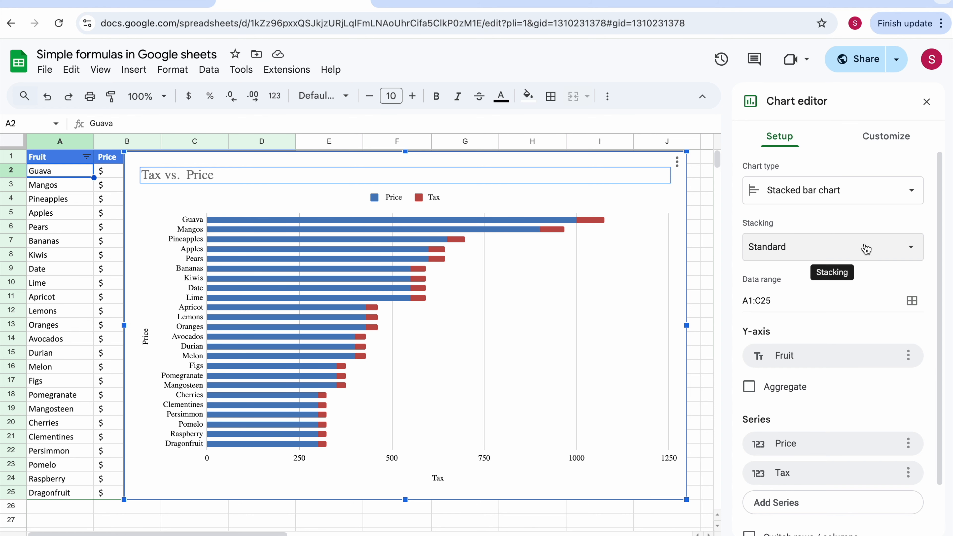
left_click(882, 250)
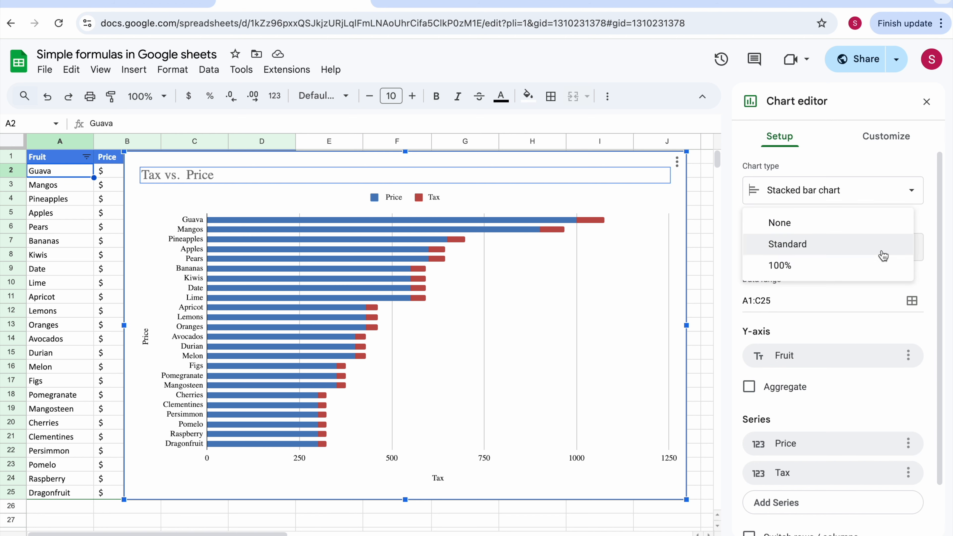
left_click(865, 267)
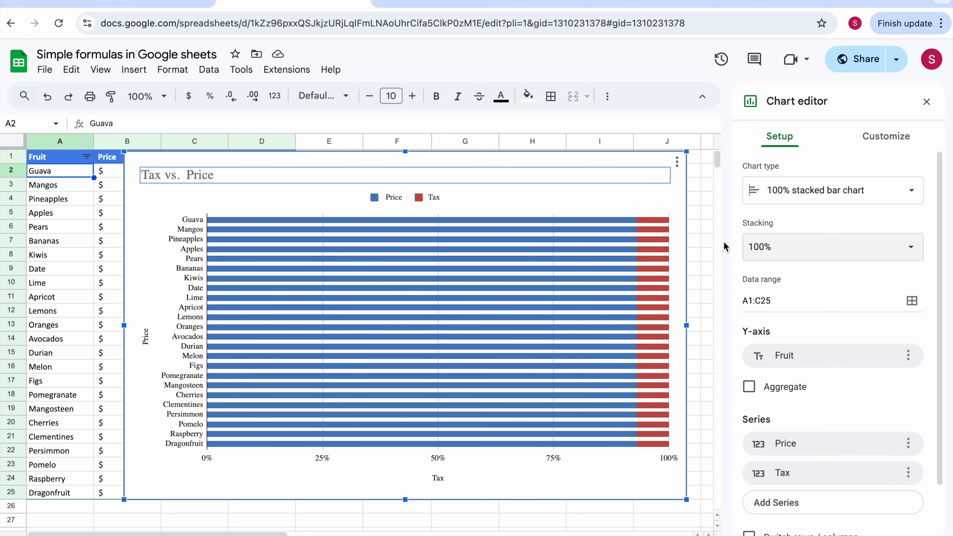
left_click(880, 253)
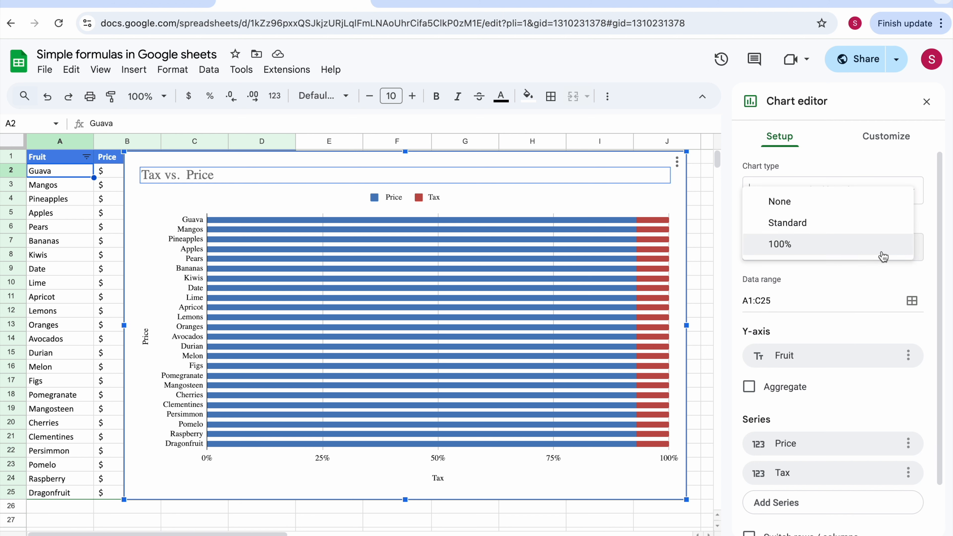
left_click(808, 223)
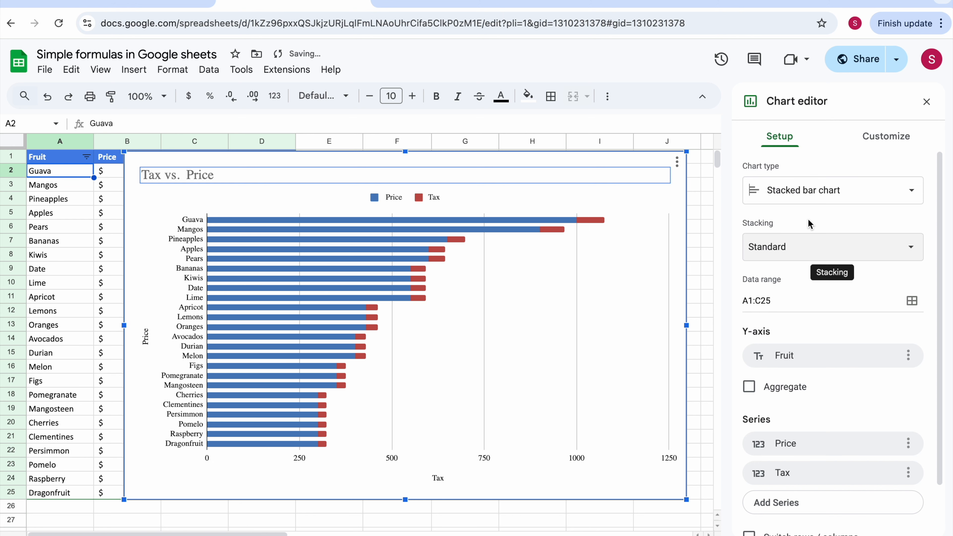
left_click(806, 246)
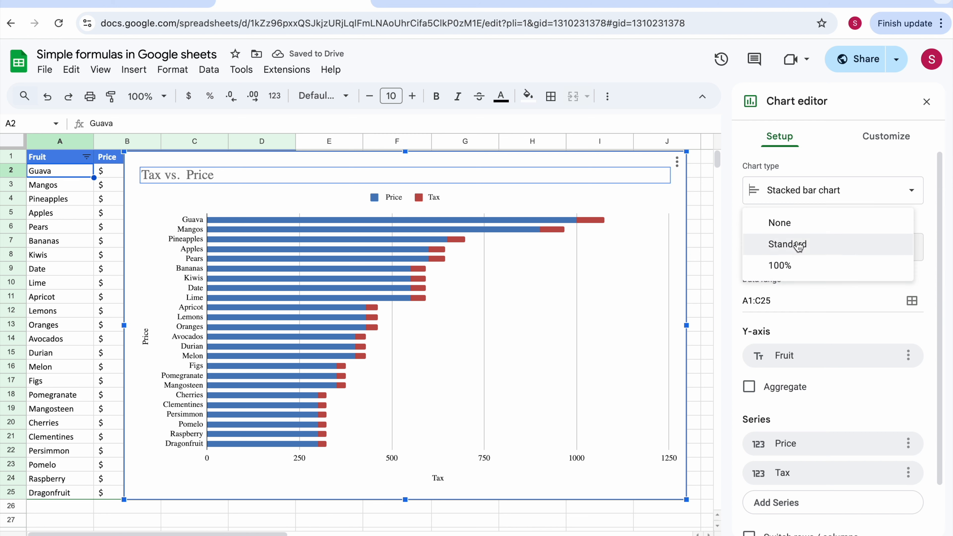
left_click(802, 225)
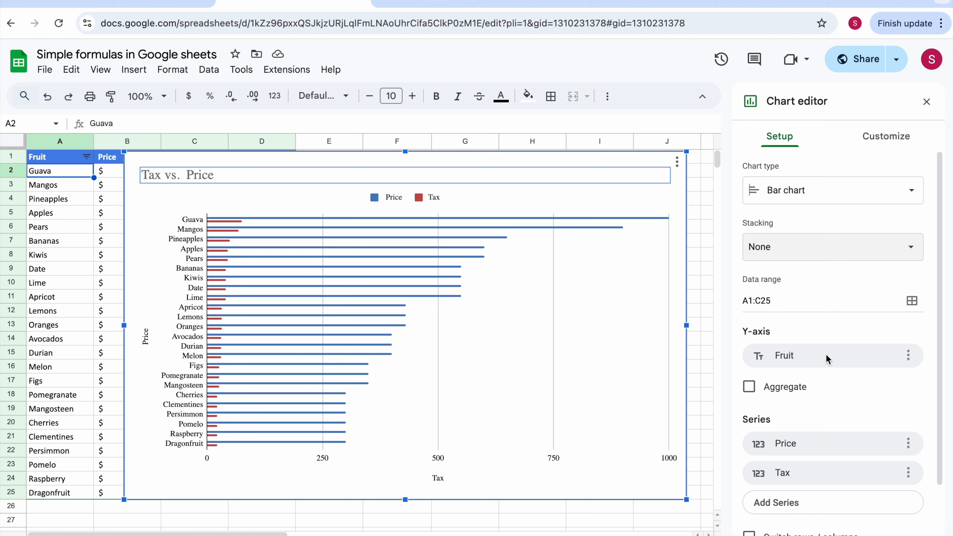
Move the chart down to about row 4 to uncover the table's header row
scroll(828, 357, "down", 2)
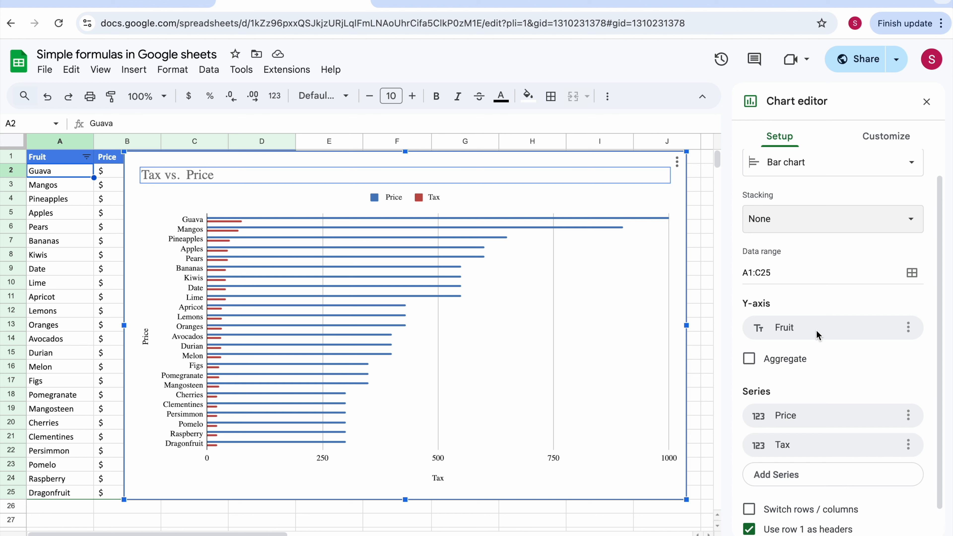
scroll(817, 333, "down", 1)
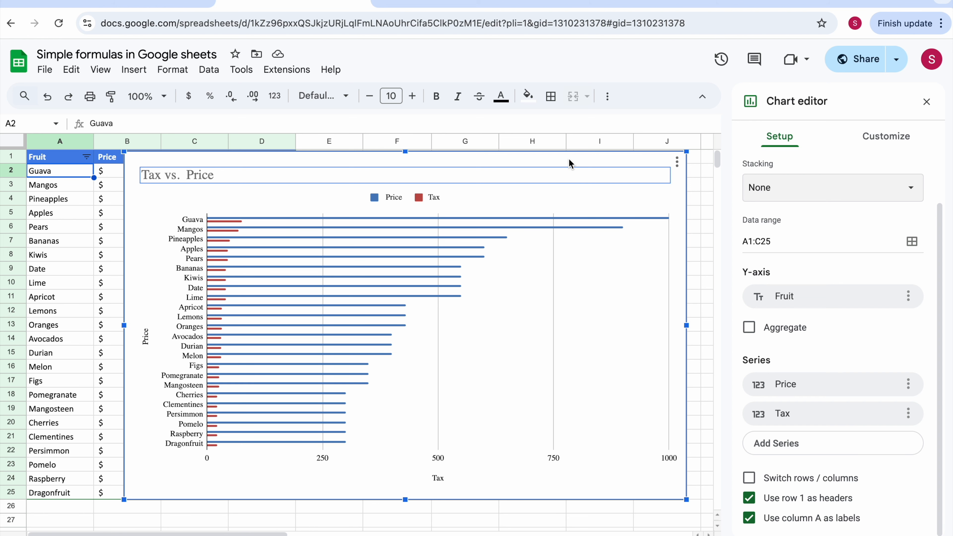
left_click_drag(569, 161, 561, 202)
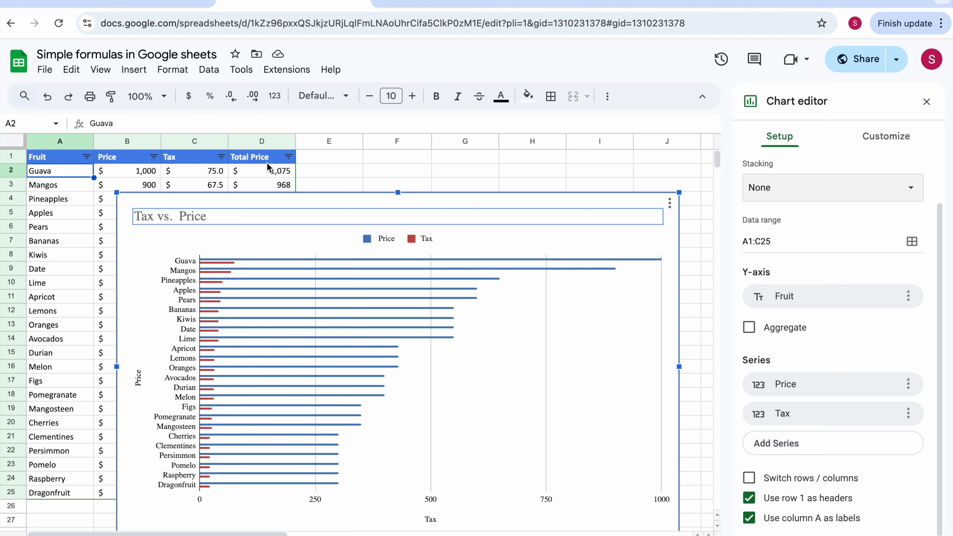
Add the Total Price column as a chart series using the data range 'Bar chart'!D:D
left_click(787, 448)
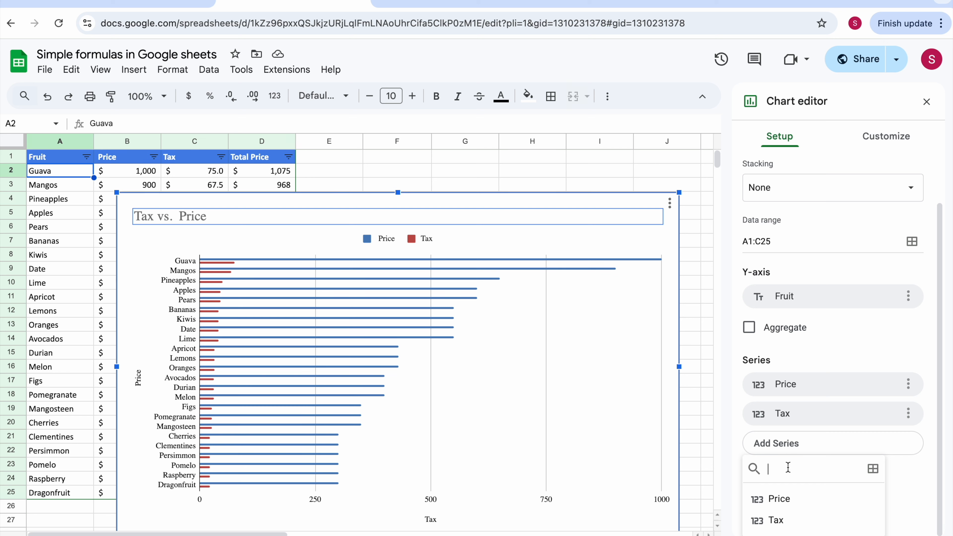
type("total price")
left_click(874, 469)
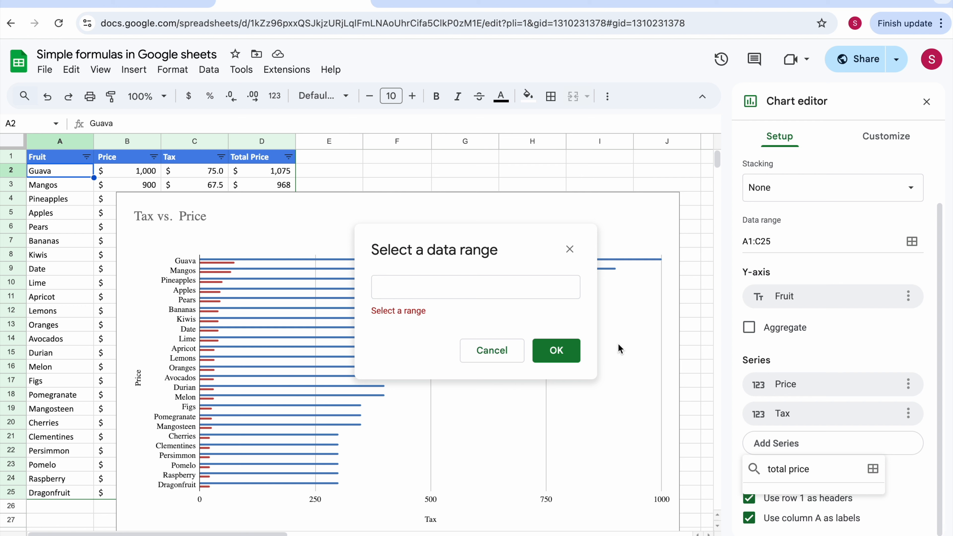
left_click(467, 286)
left_click(263, 138)
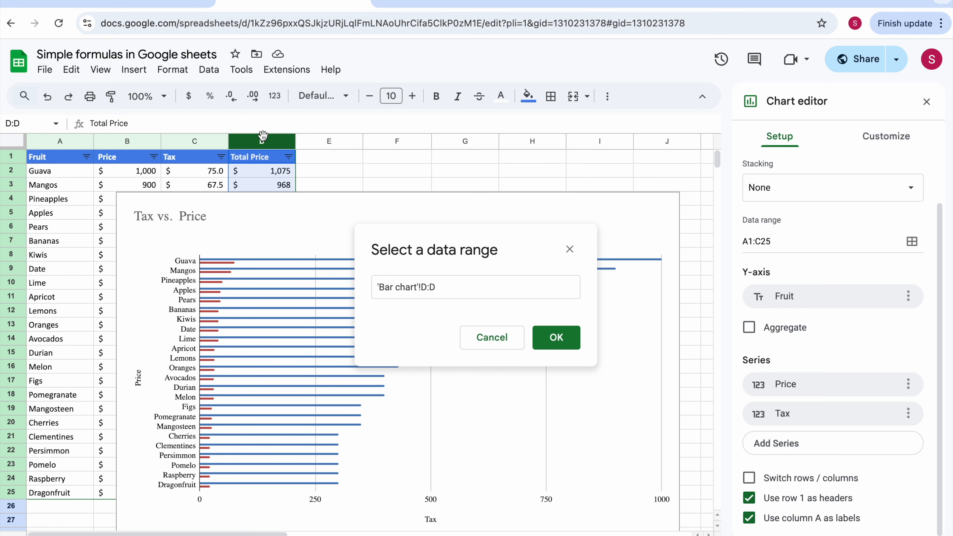
left_click(559, 340)
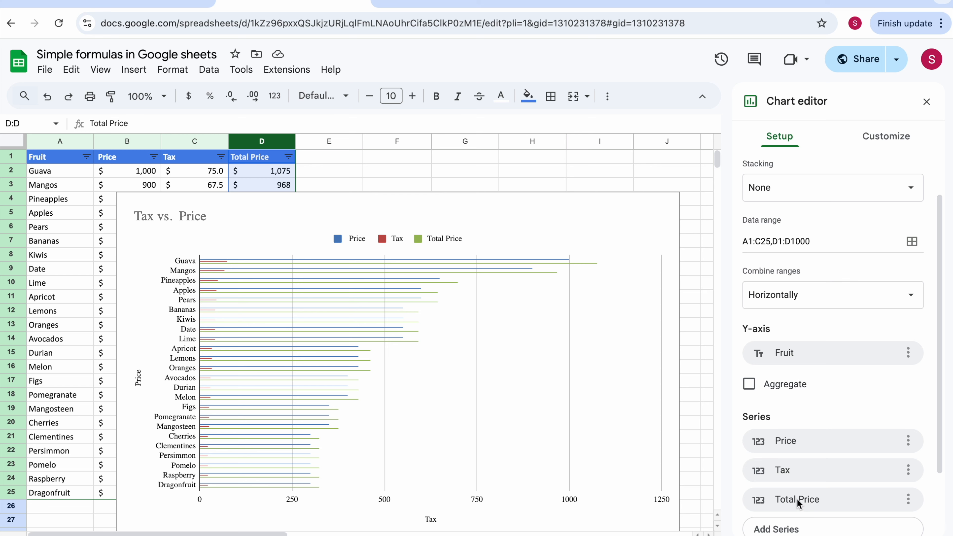
Remove the Total Price series from the chart
scroll(798, 503, "down", 1)
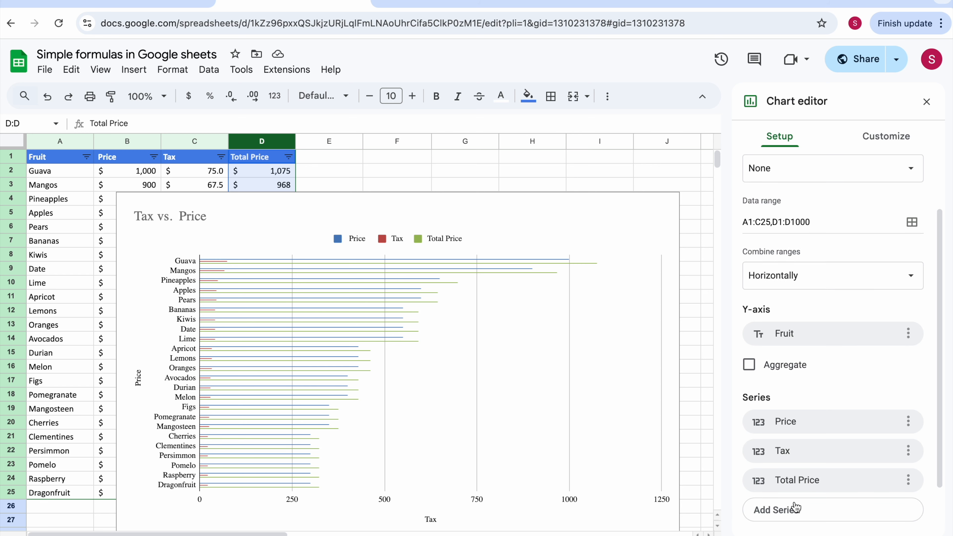
left_click(909, 482)
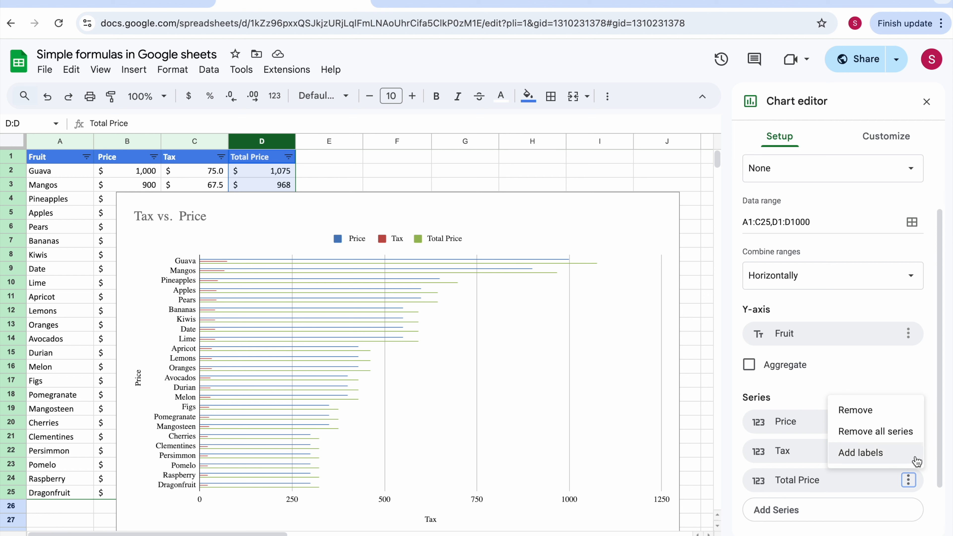
left_click(869, 416)
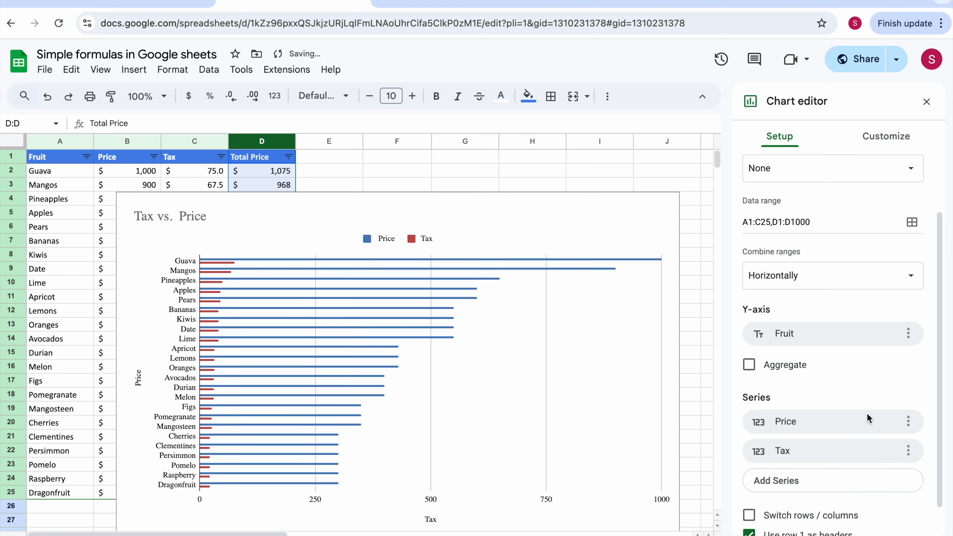
left_click(834, 485)
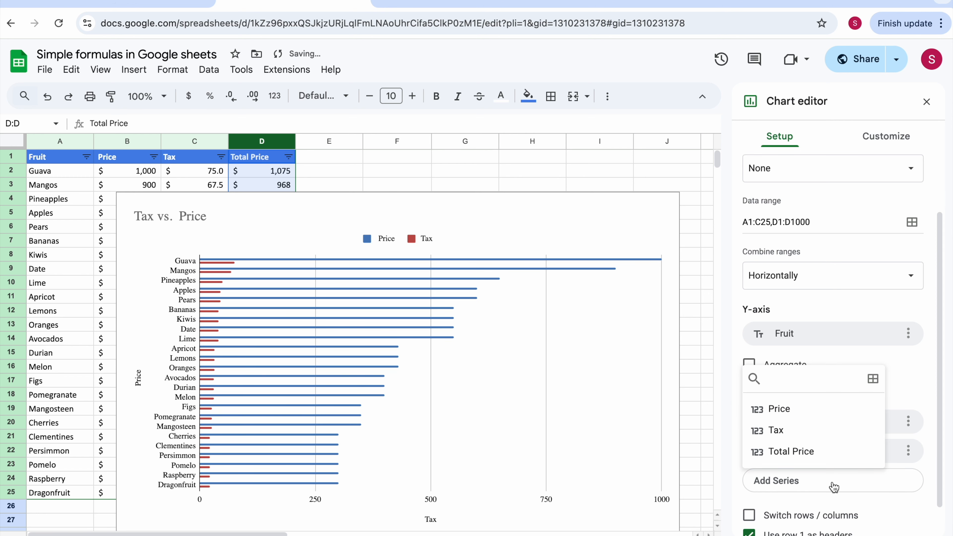
left_click(873, 380)
left_click(410, 291)
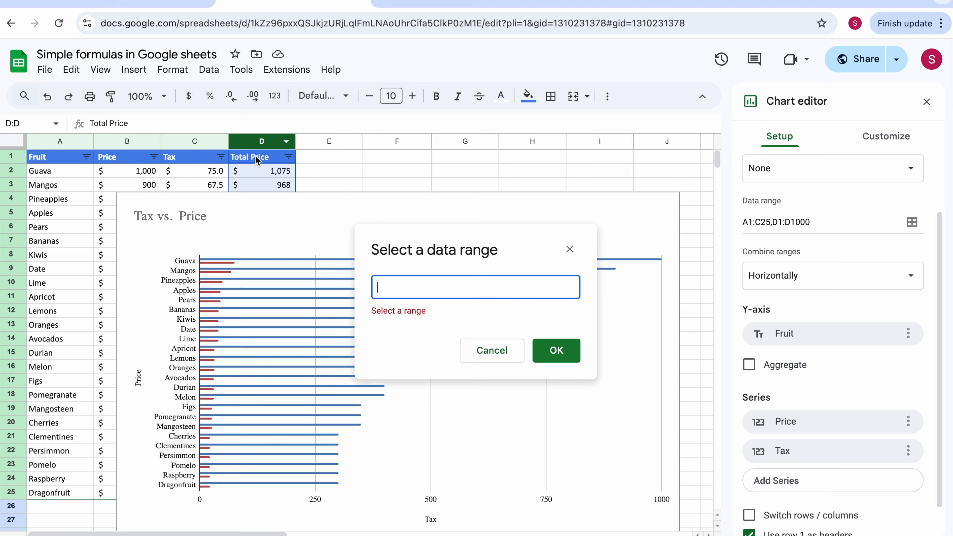
left_click(492, 350)
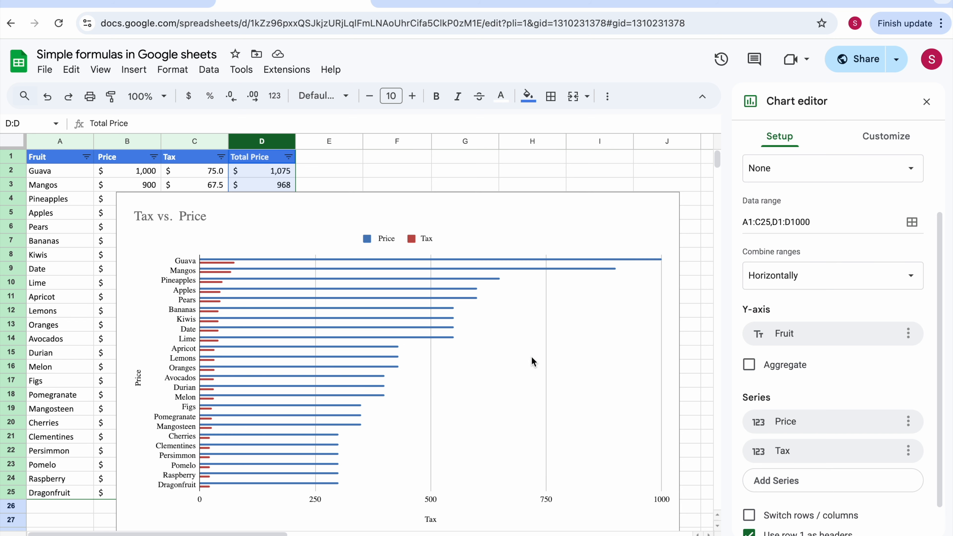
Add Total Price to the chart again from the list of available series
scroll(870, 438, "down", 1)
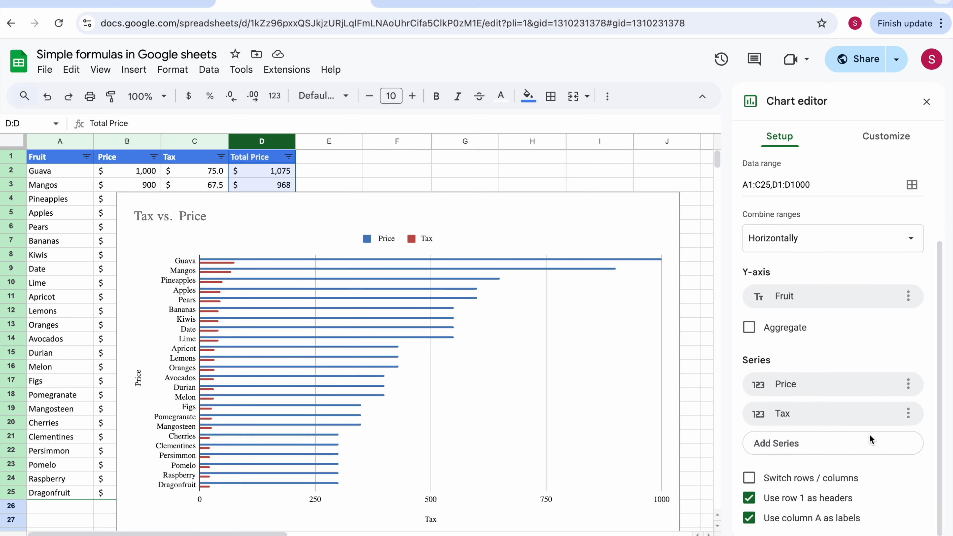
left_click(830, 448)
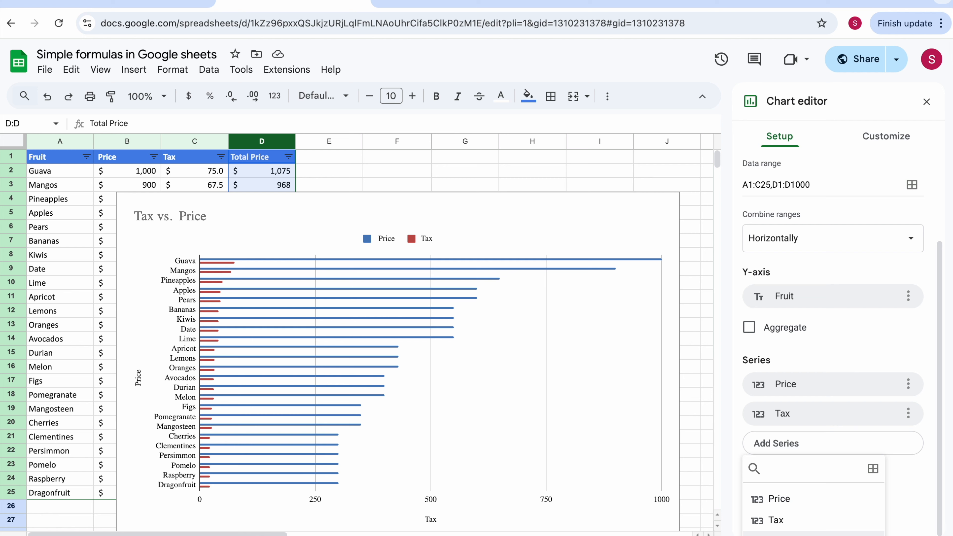
left_click(795, 535)
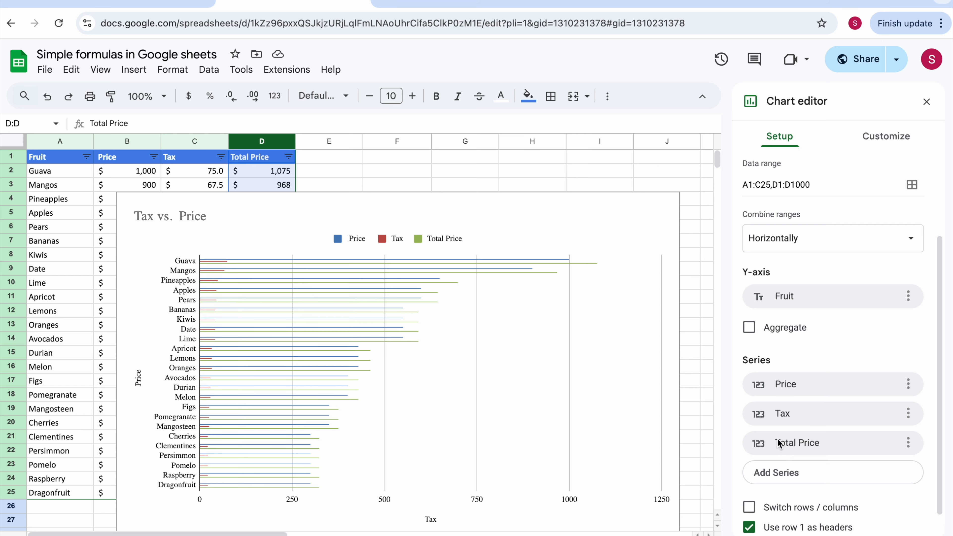
Remove the Price and Tax series from the chart, leaving Total Price as the only series
left_click(909, 384)
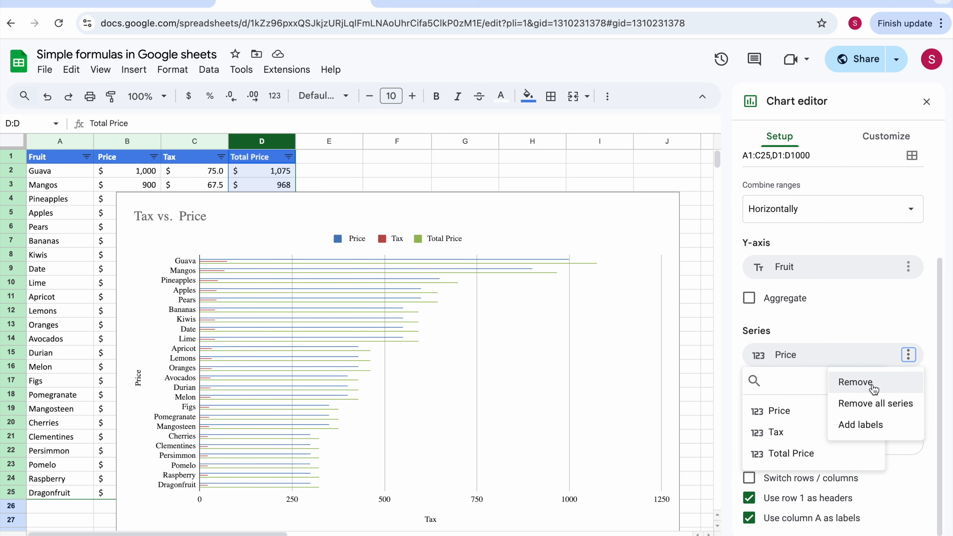
left_click(873, 388)
left_click(908, 384)
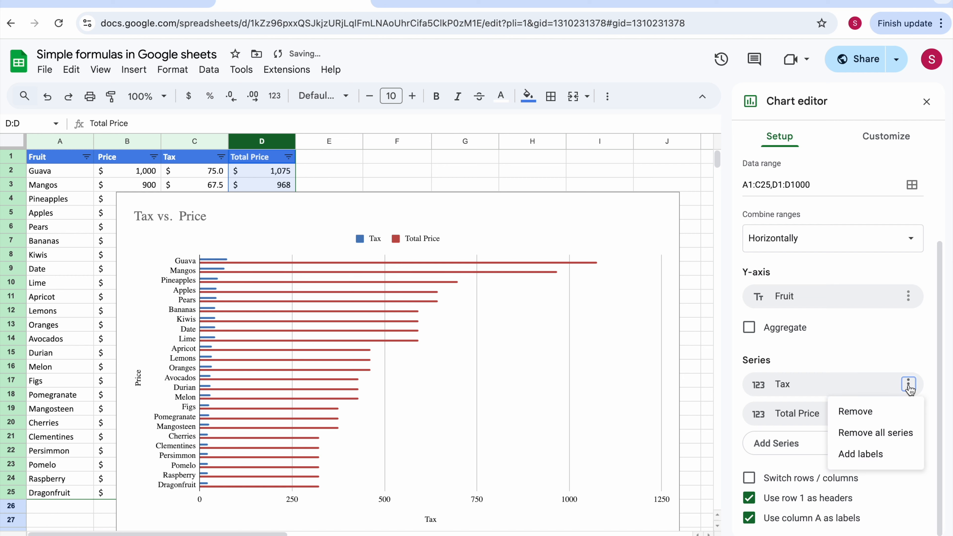
left_click(886, 413)
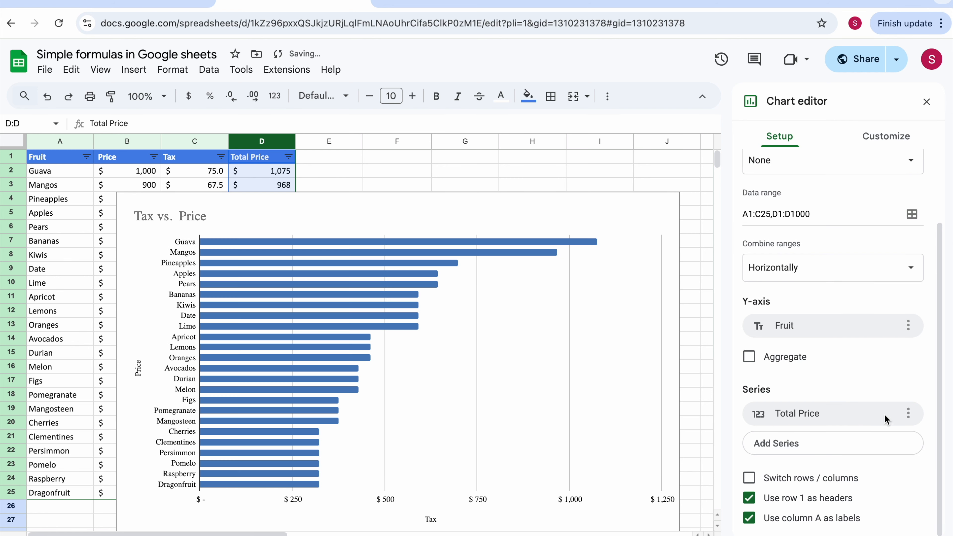
Add the Price and Tax series back to the chart below Total Price
left_click(808, 445)
left_click(779, 499)
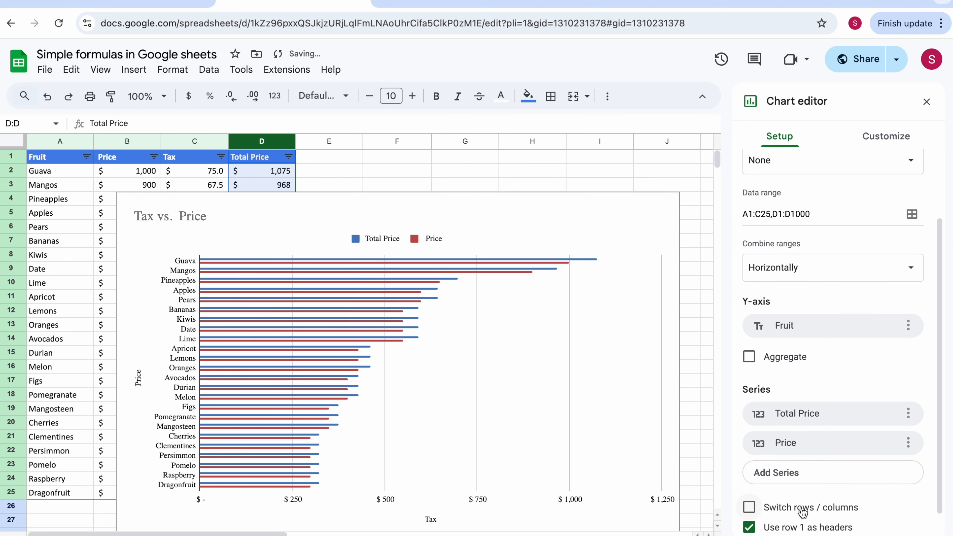
left_click(811, 475)
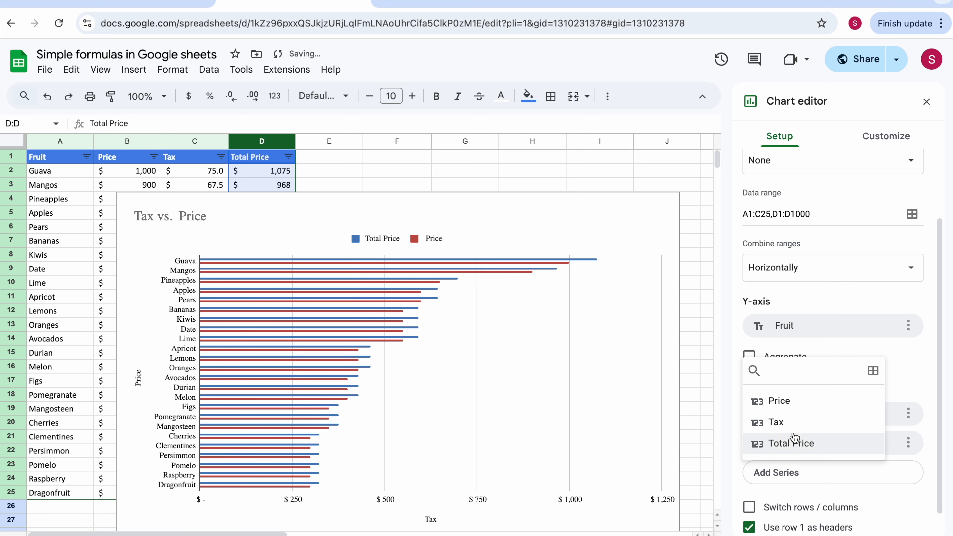
left_click(792, 423)
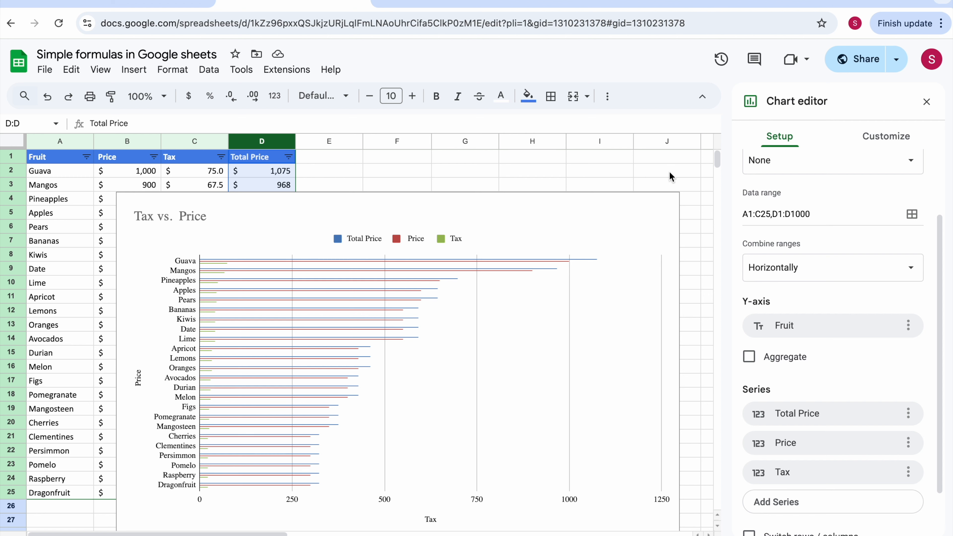
Set the chart border color to None in the chart style settings
scroll(791, 368, "down", 2)
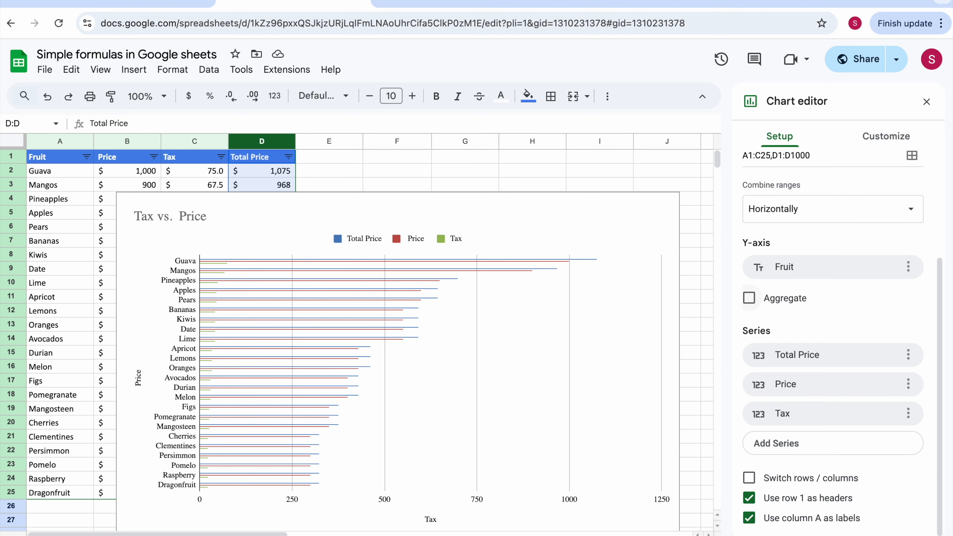
scroll(790, 369, "up", 5)
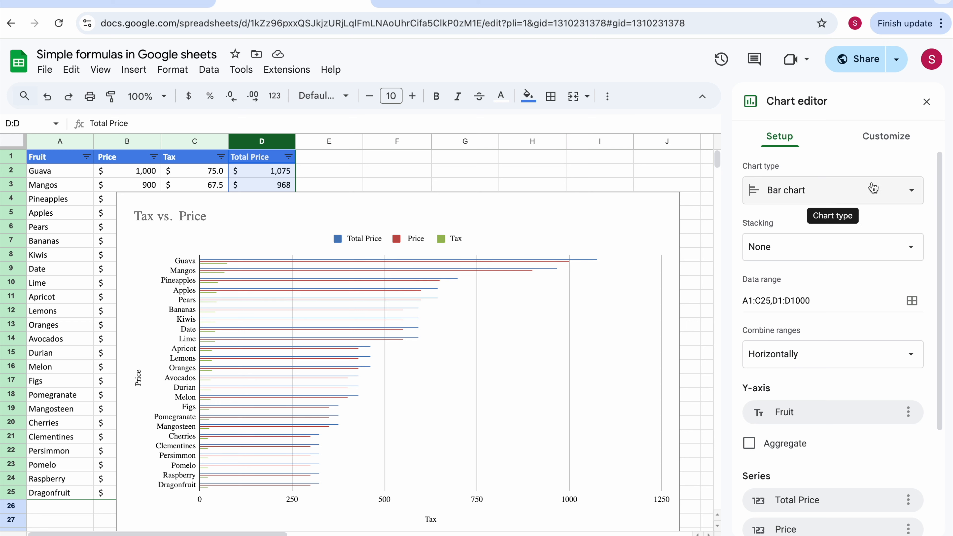
left_click(888, 138)
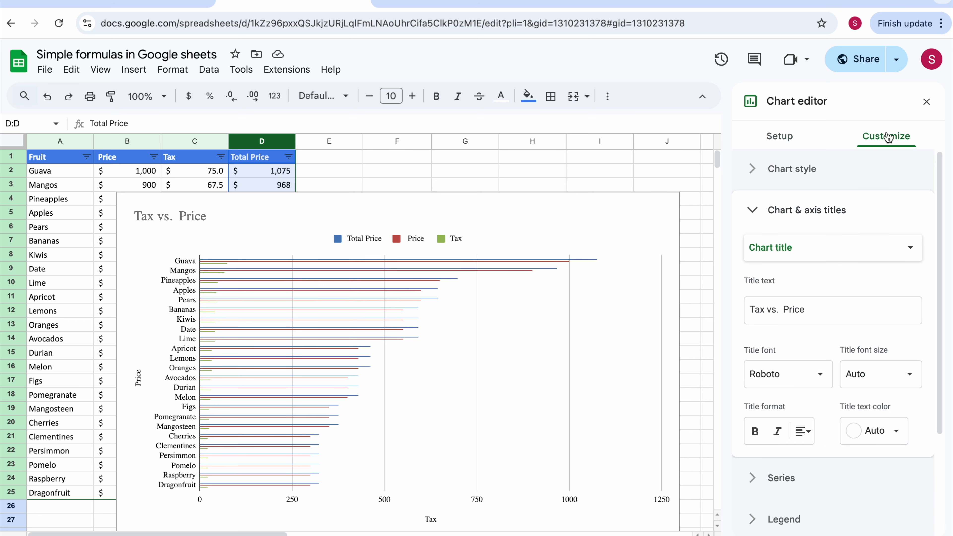
left_click(754, 173)
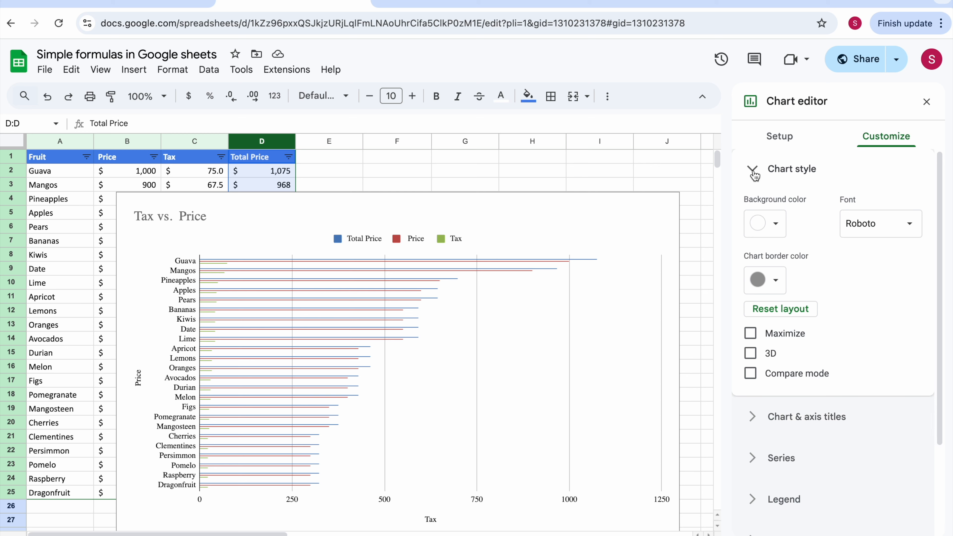
left_click(777, 281)
left_click(773, 312)
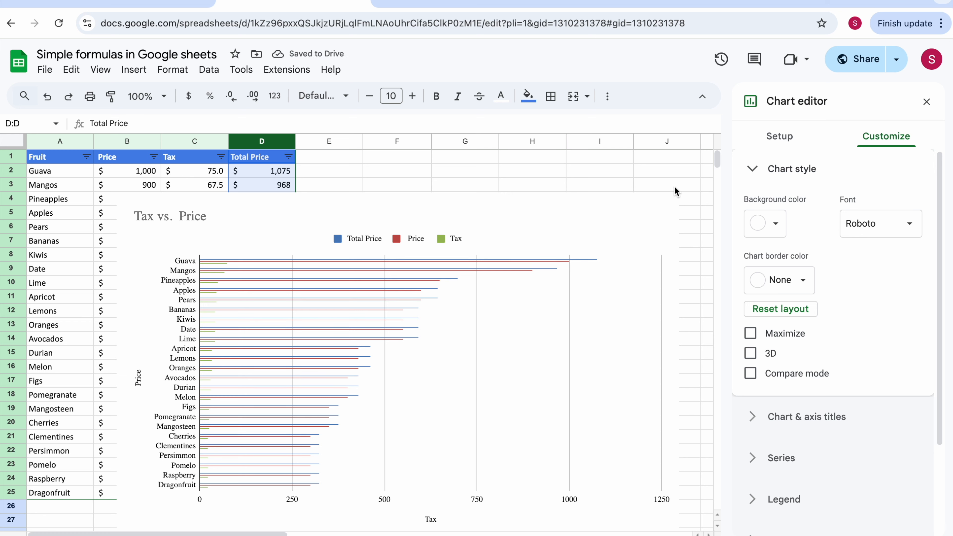
Try a dark gray chart border and return the border color to None
left_click(806, 291)
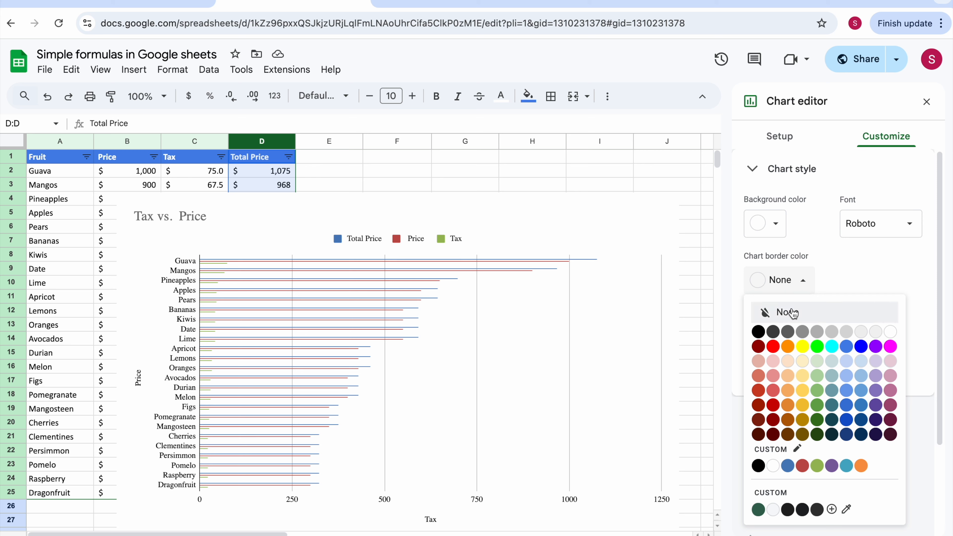
left_click(772, 333)
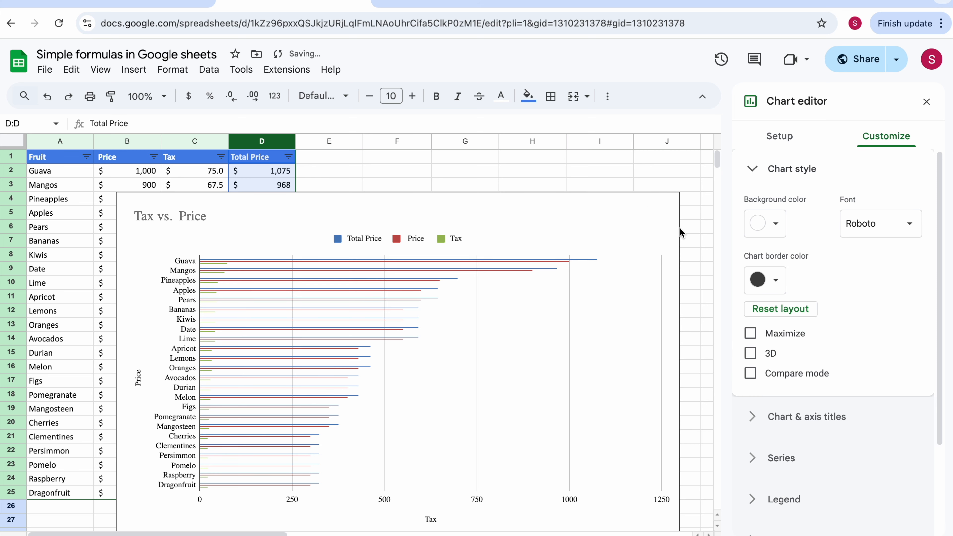
left_click(777, 281)
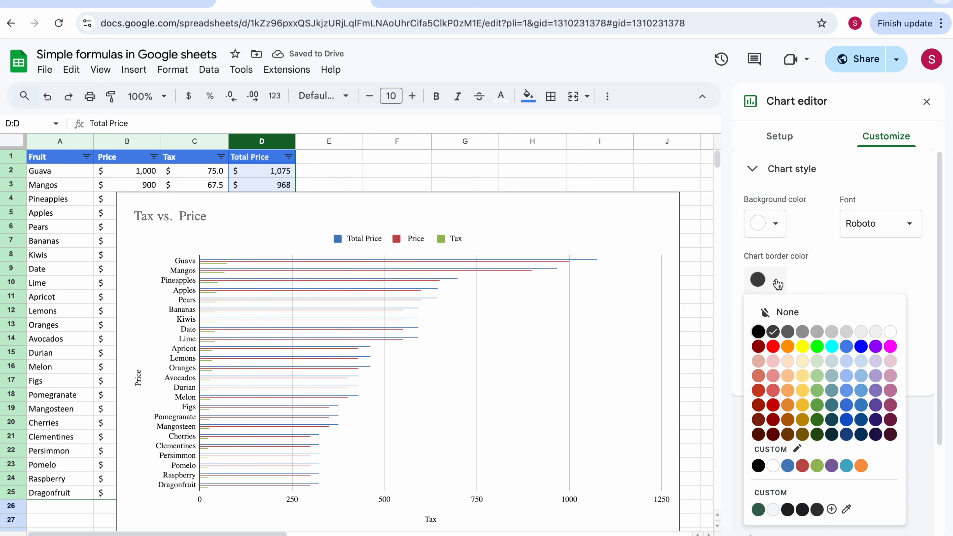
left_click(788, 313)
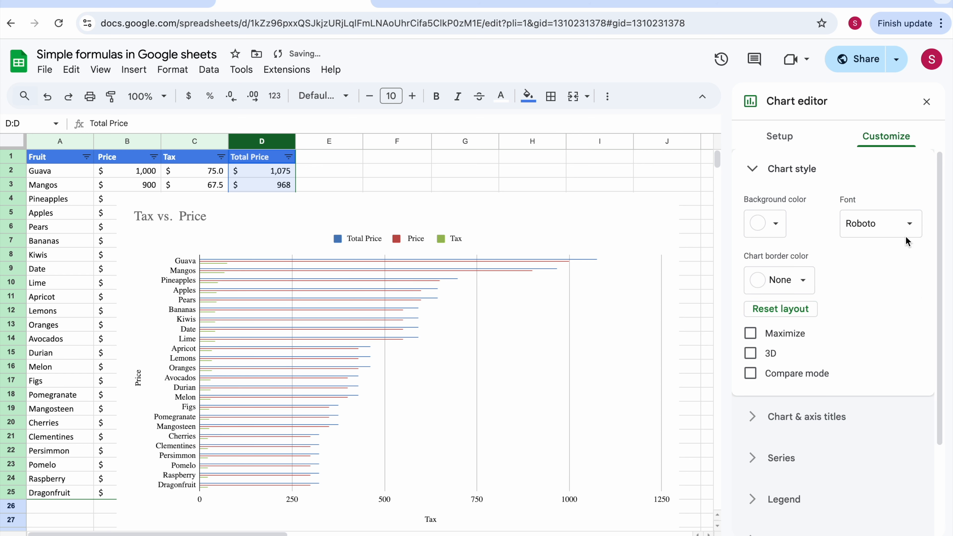
Try a light orange chart background and change the background color to None
left_click(769, 226)
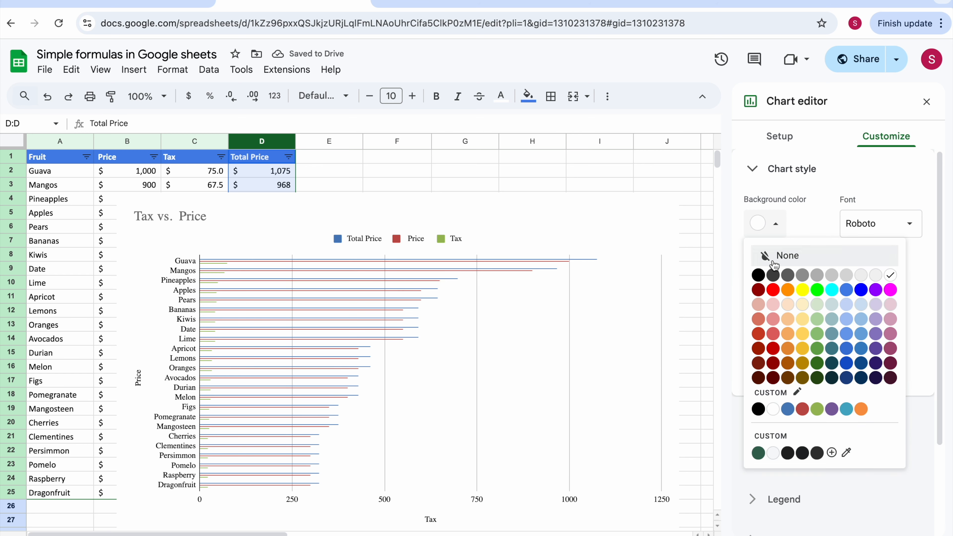
left_click(788, 305)
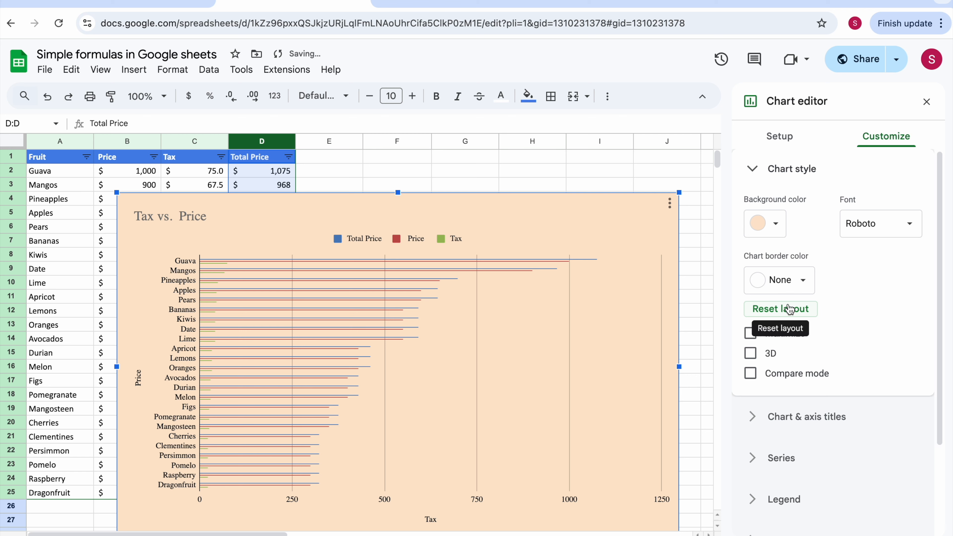
left_click(776, 230)
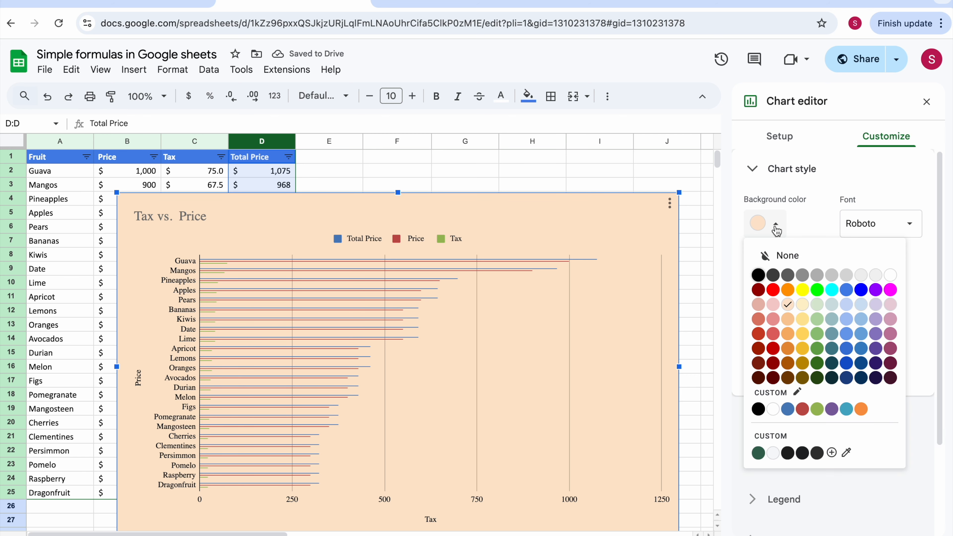
left_click(782, 253)
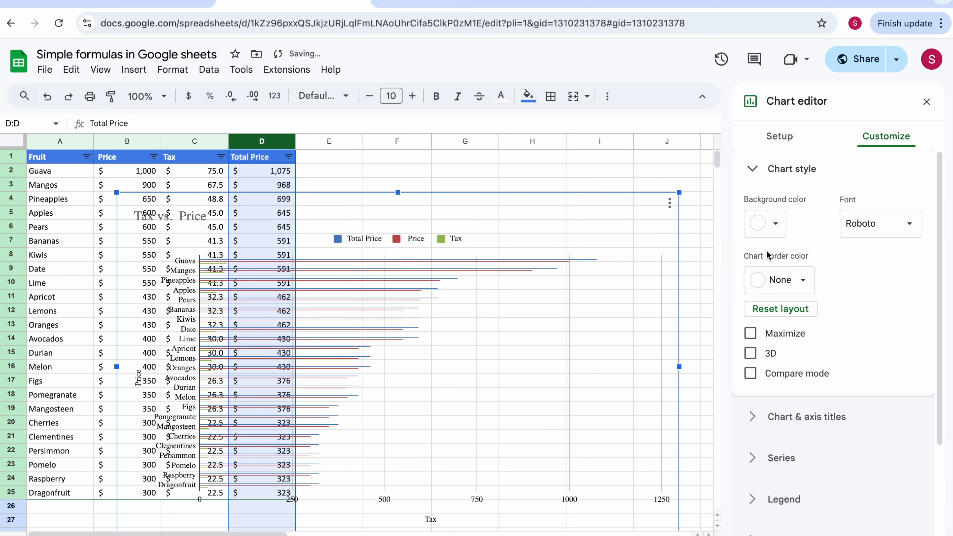
Set the chart background color to white and reposition the chart to start in column B at about row 3
left_click_drag(627, 194, 586, 197)
left_click(775, 224)
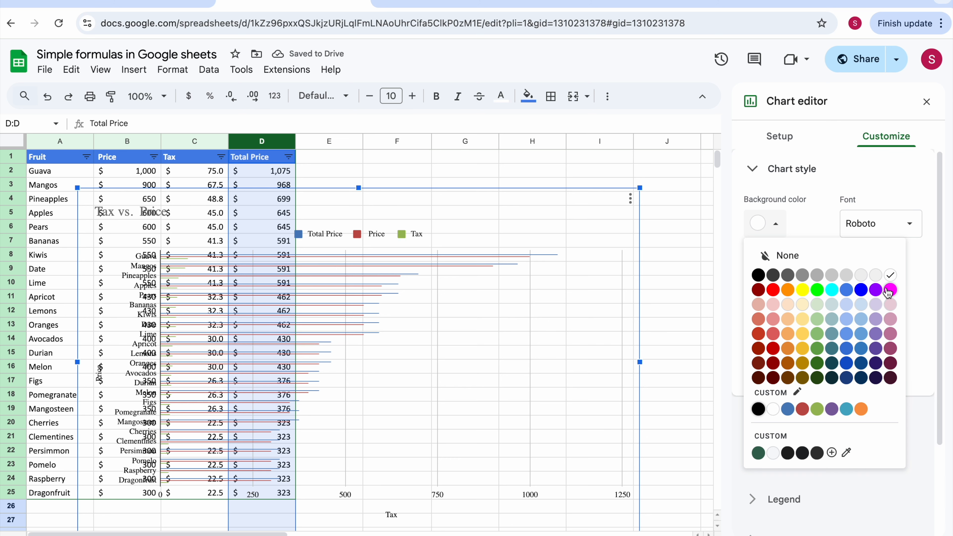
left_click(892, 276)
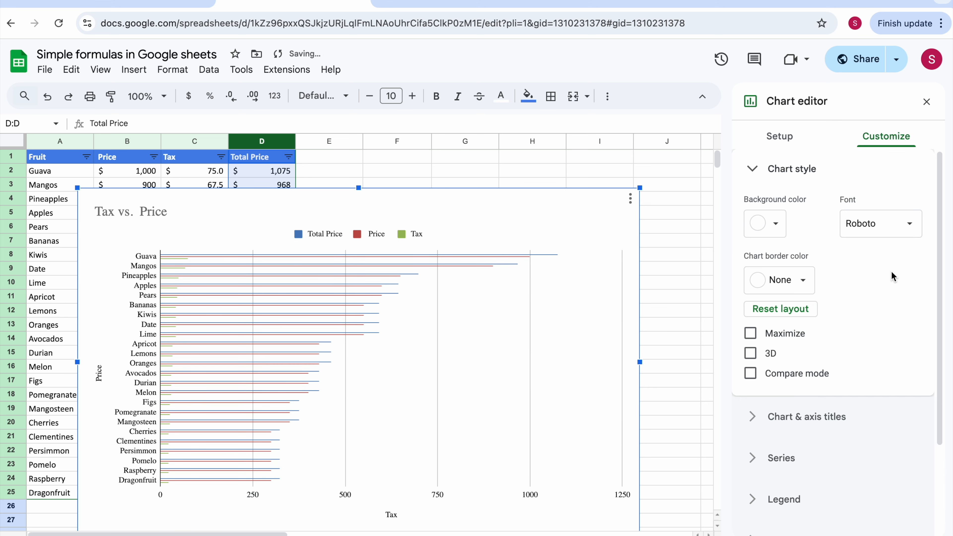
left_click(555, 206)
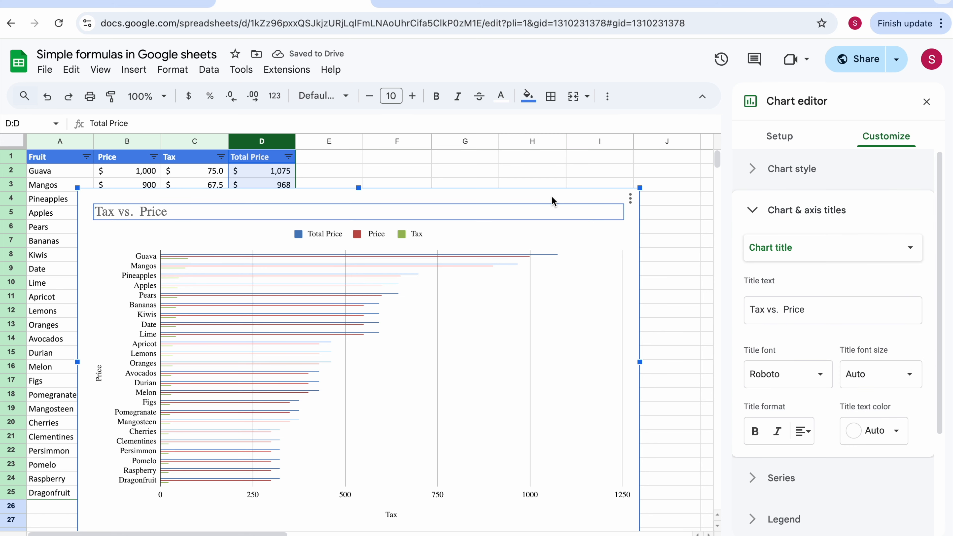
left_click_drag(564, 195, 605, 186)
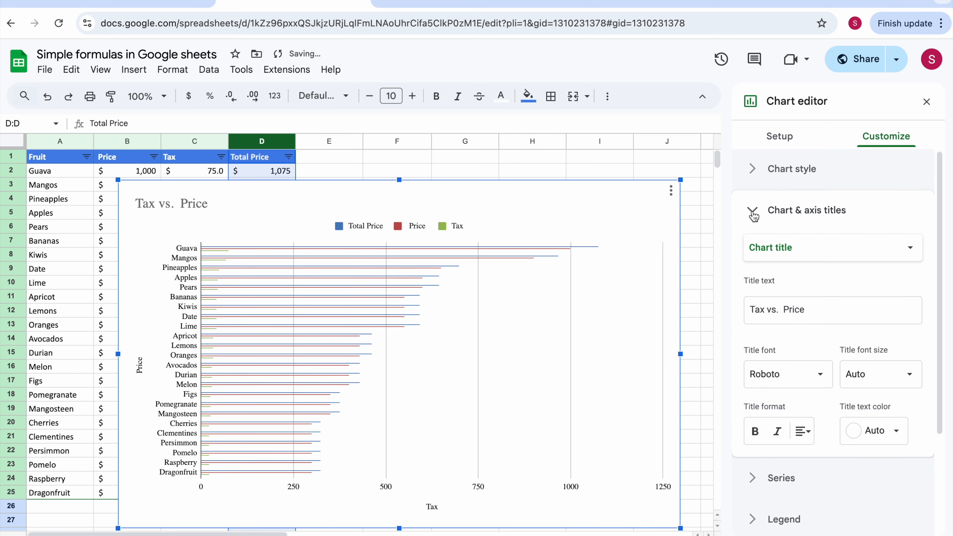
Delete the extra space in the chart title so it reads "Tax vs. Price"
scroll(798, 238, "down", 1)
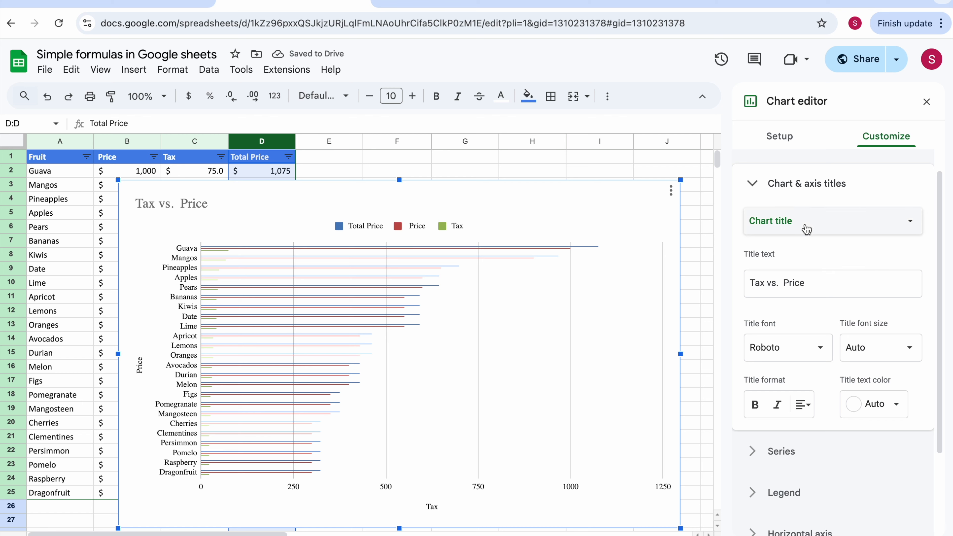
scroll(808, 231, "down", 1)
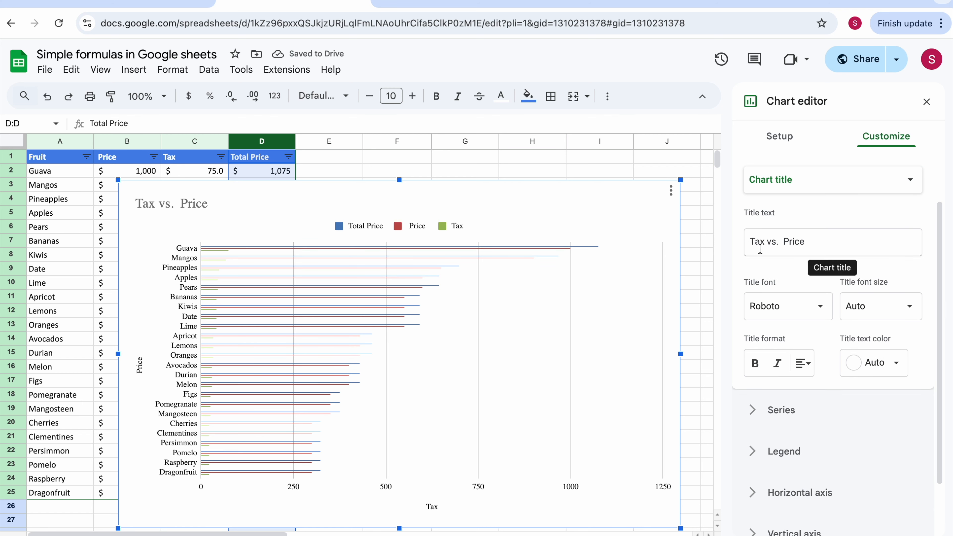
scroll(793, 230, "up", 1)
scroll(792, 230, "up", 1)
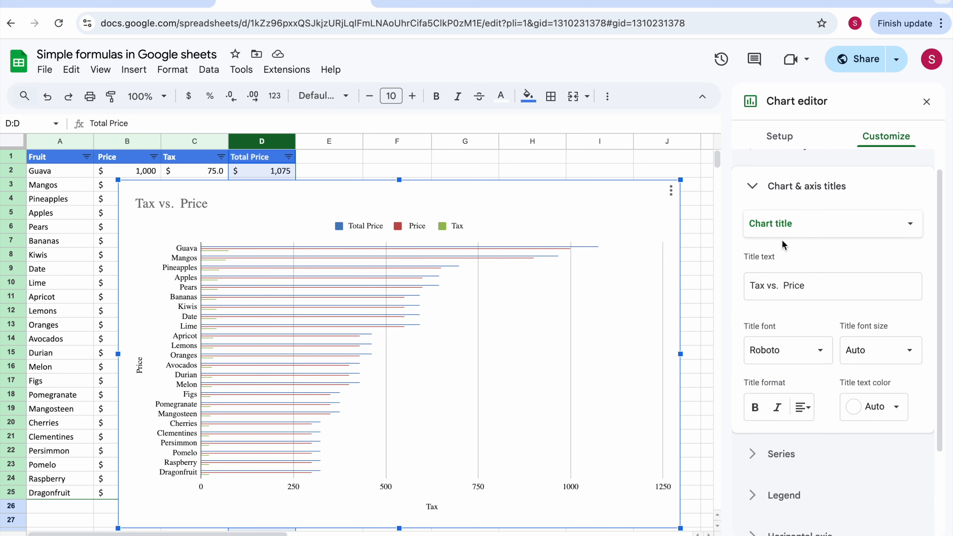
left_click(778, 287)
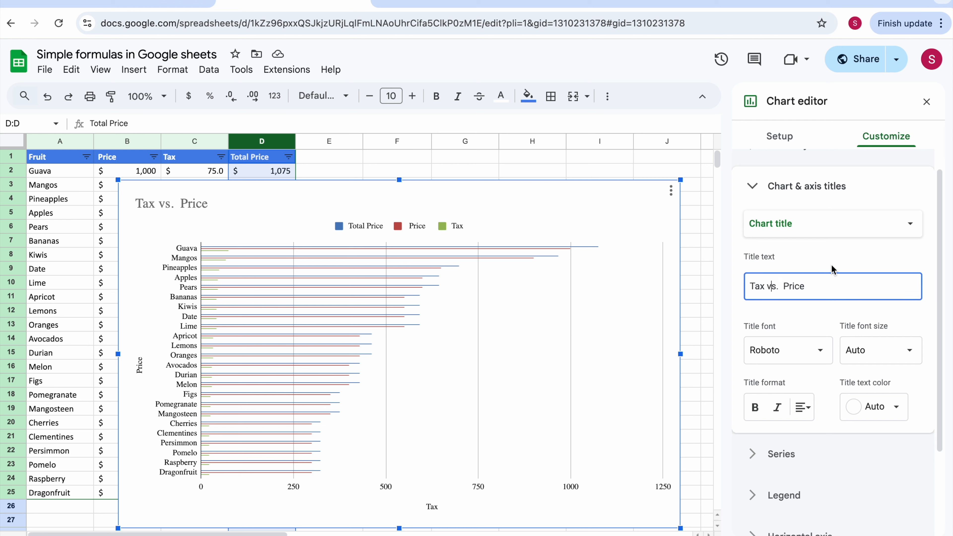
key("BackSpace")
Make the chart title bold and center it above the chart
left_click(755, 407)
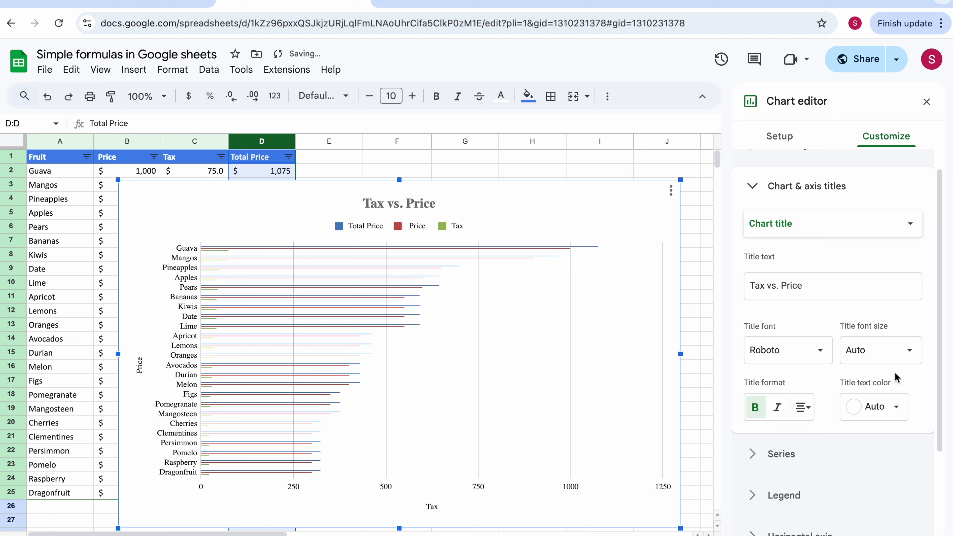
left_click(908, 353)
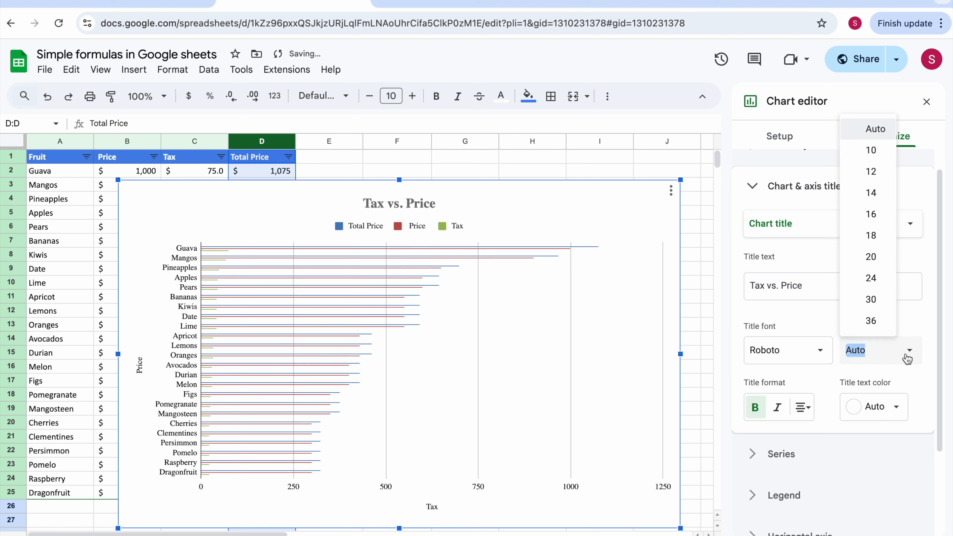
left_click(889, 168)
left_click(807, 186)
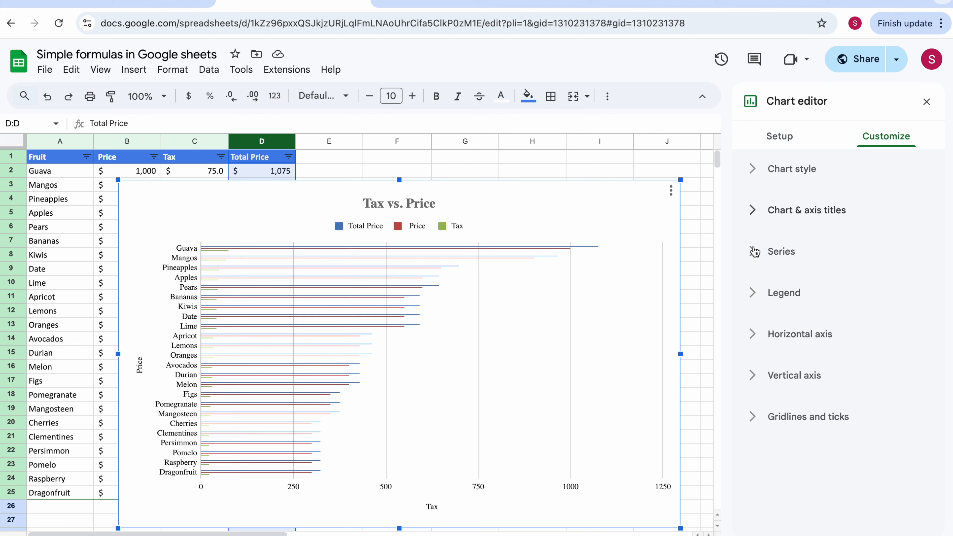
Try a 4px line thickness on all series of the chart and set it to 8px
left_click(782, 251)
scroll(812, 278, "down", 1)
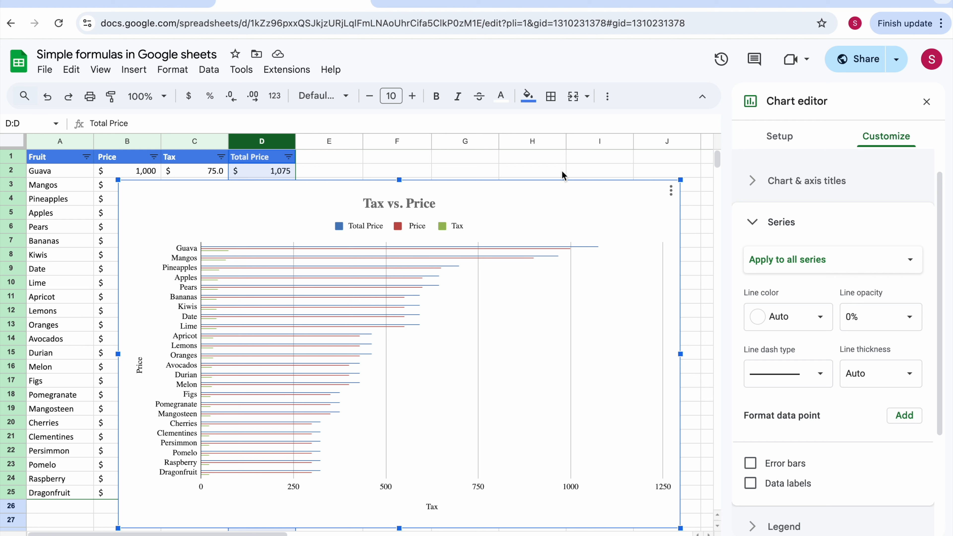
left_click(897, 373)
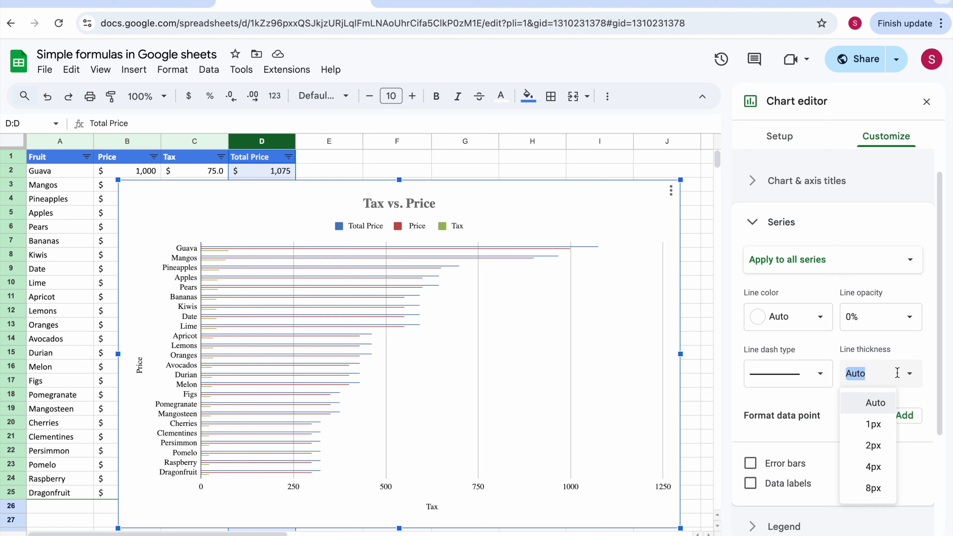
left_click(875, 463)
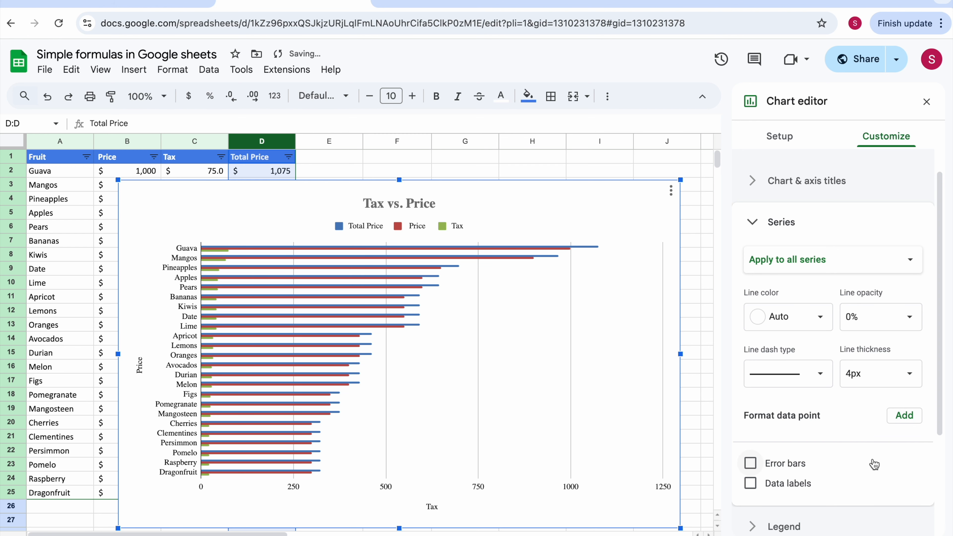
left_click(905, 373)
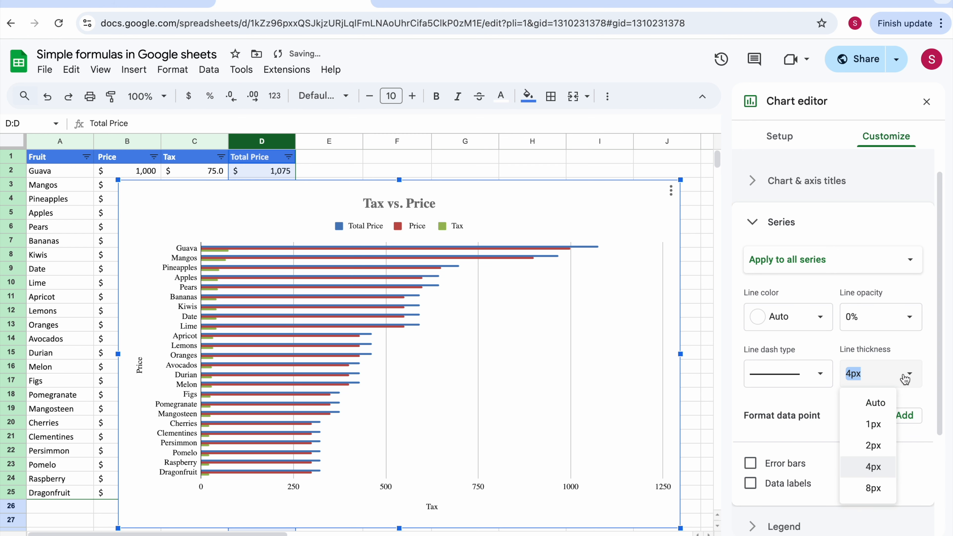
left_click(873, 489)
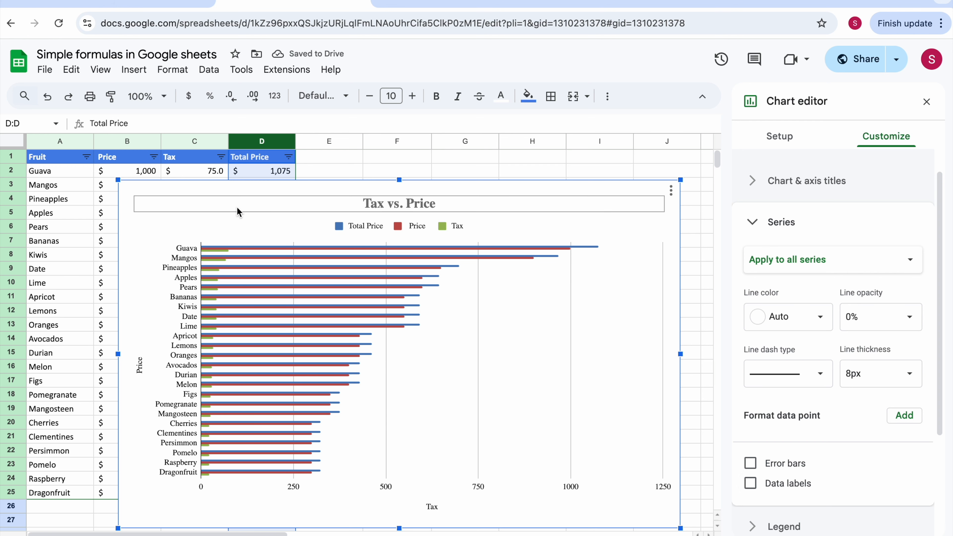
Try a dashed line type on all series of the chart and return it to solid
left_click(909, 318)
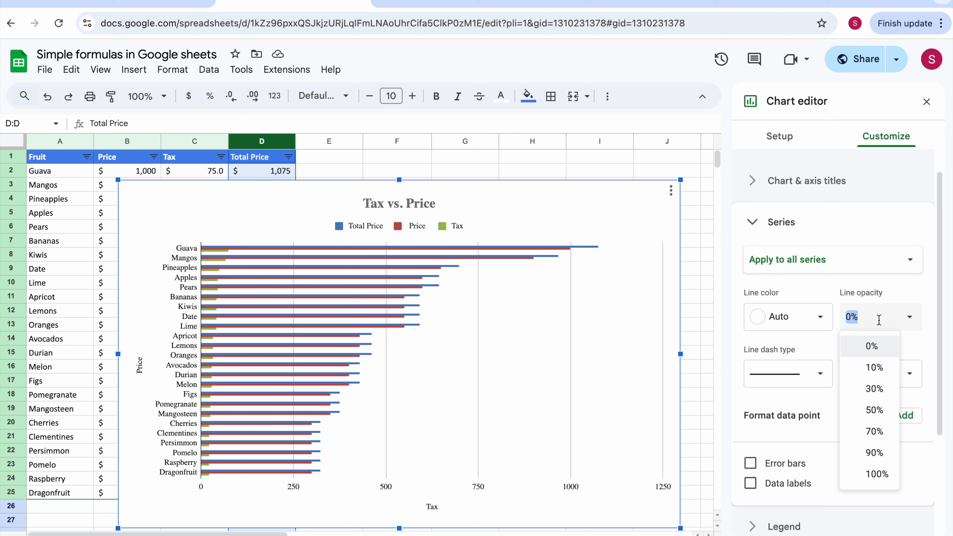
left_click(820, 374)
left_click(800, 416)
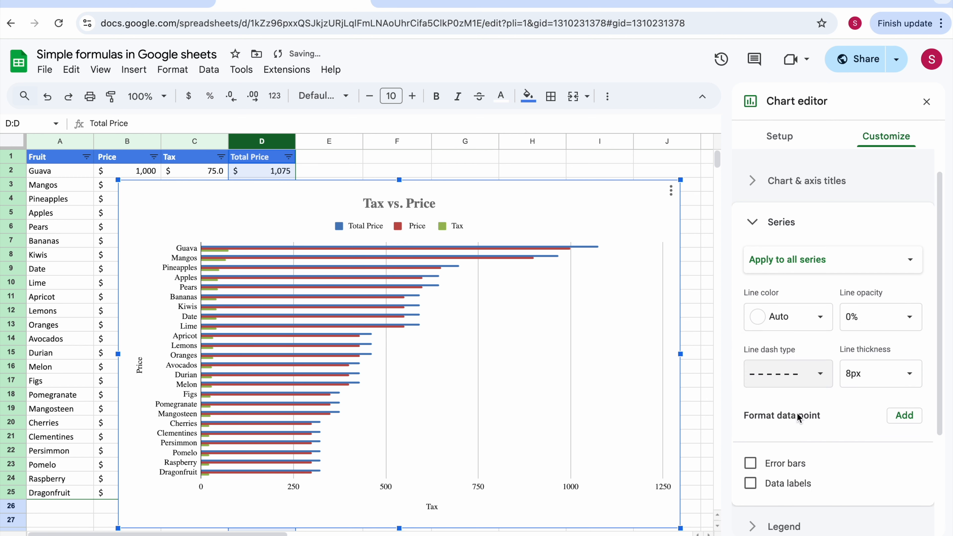
left_click(807, 368)
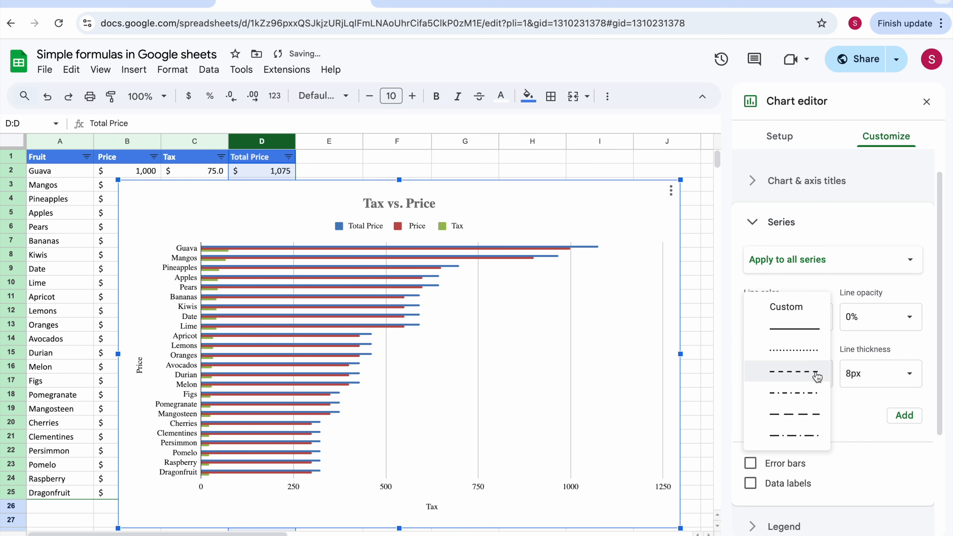
left_click(795, 334)
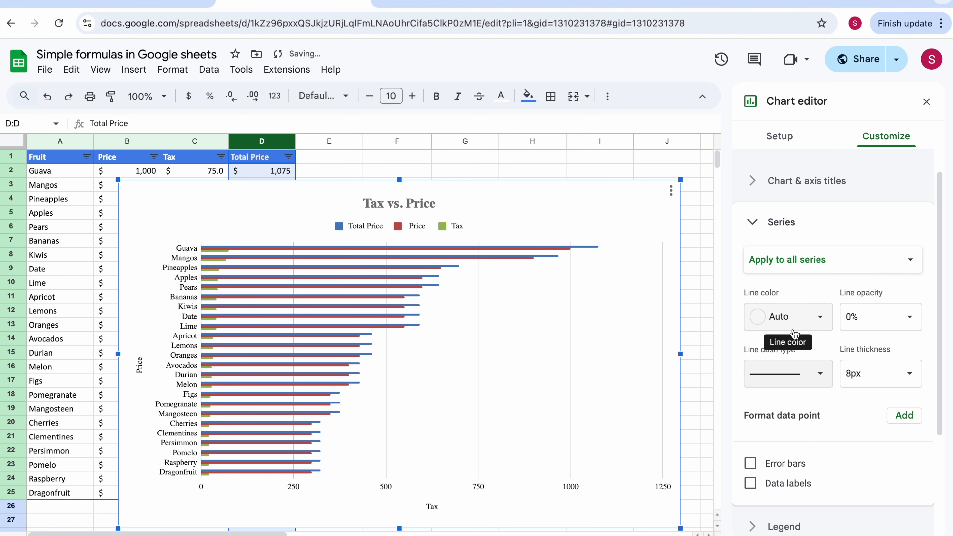
left_click(814, 314)
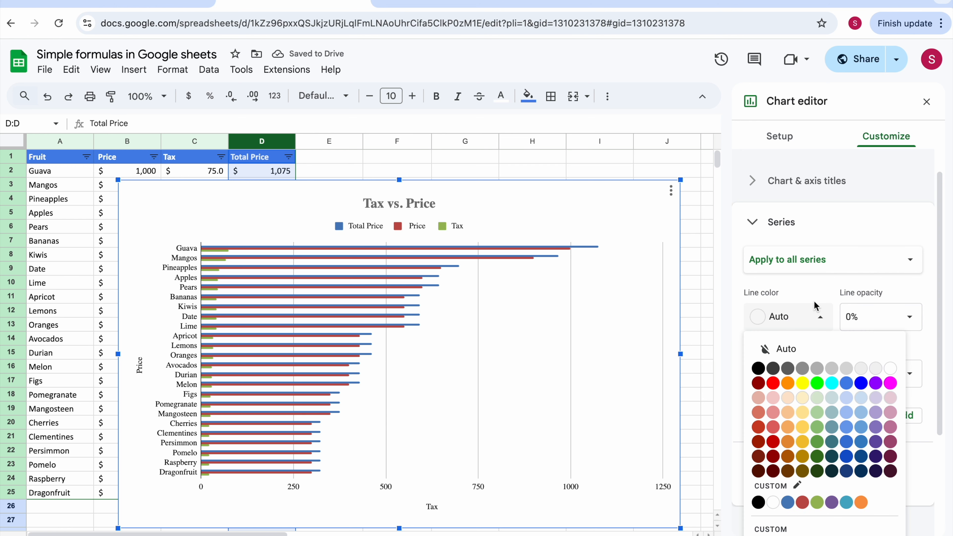
left_click(803, 291)
Try data labels on all series of the chart and turn them off again
scroll(817, 302, "down", 1)
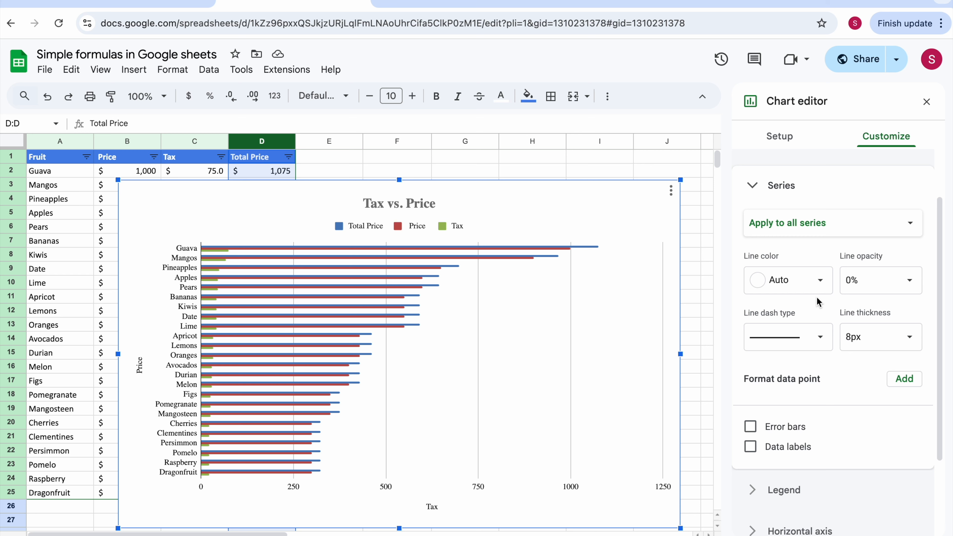
scroll(818, 301, "down", 1)
scroll(796, 296, "up", 3)
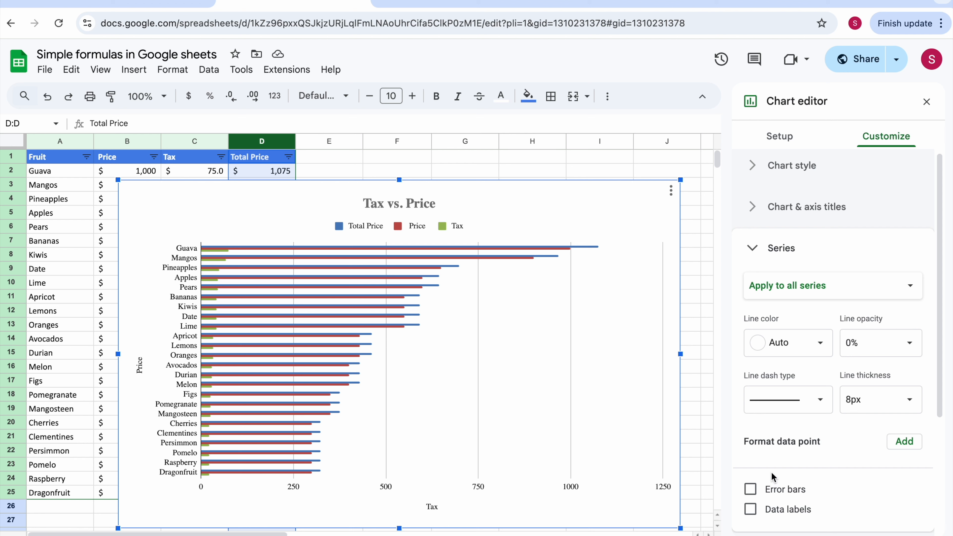
left_click(751, 509)
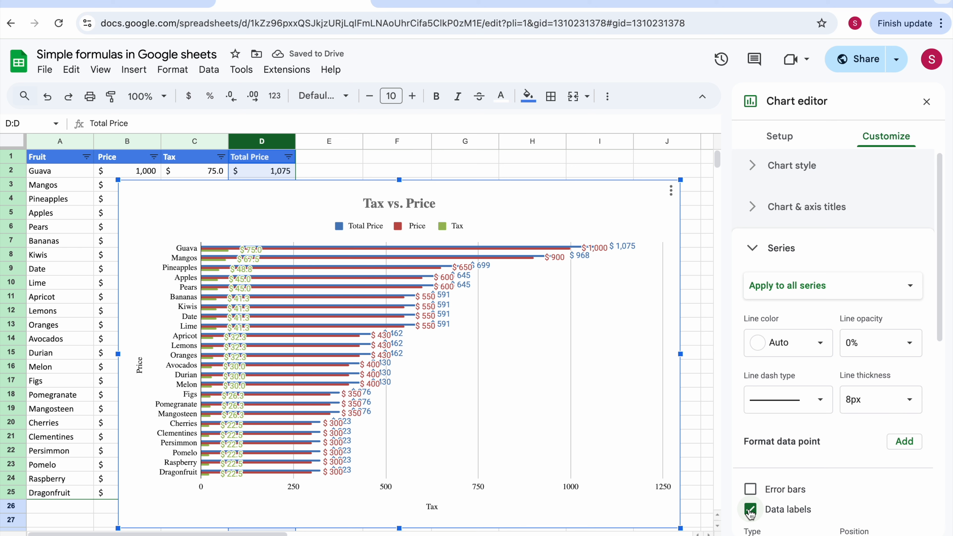
left_click(751, 510)
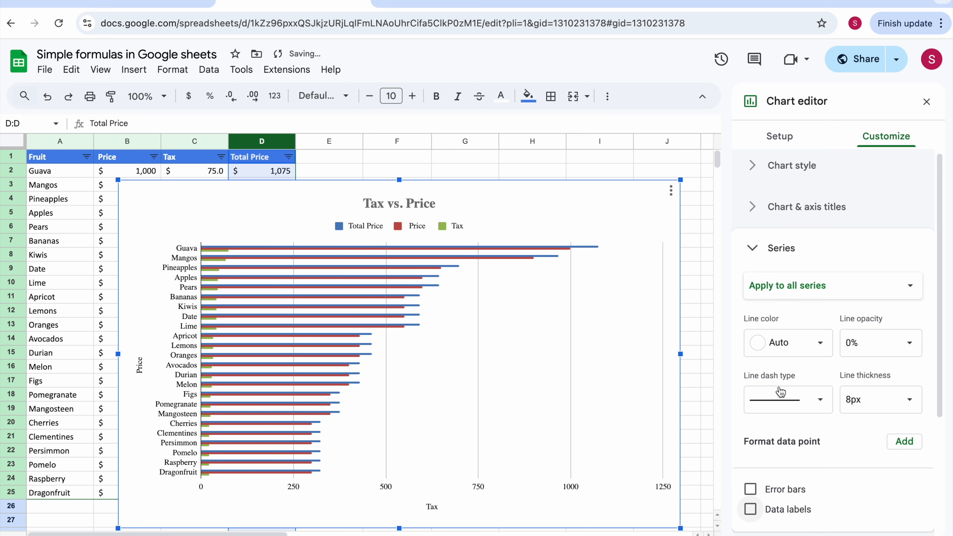
left_click(752, 252)
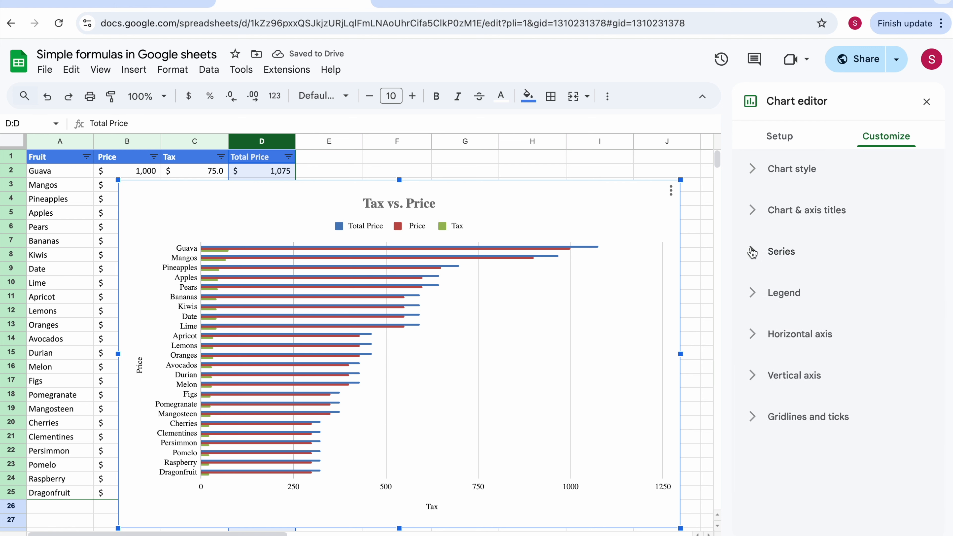
Set the chart legend's position to Top
left_click(756, 297)
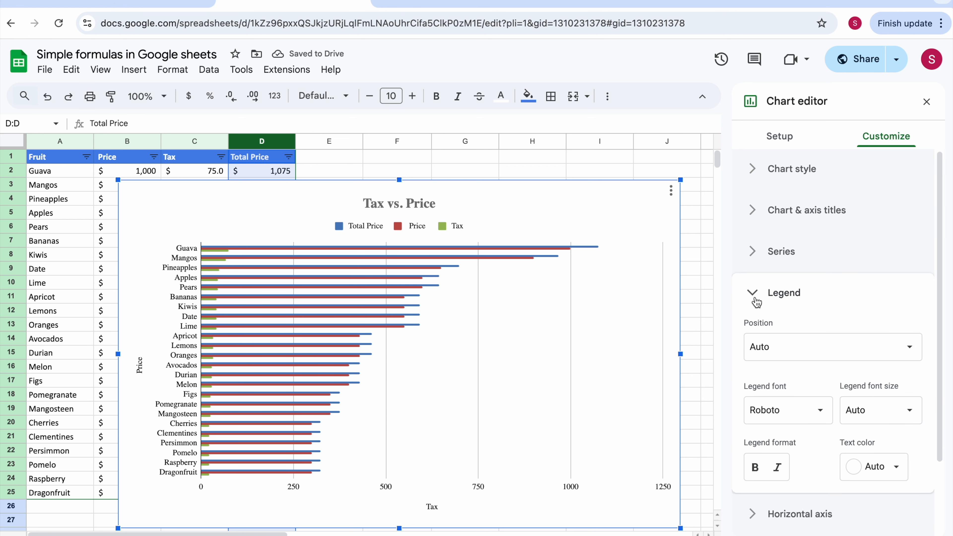
scroll(781, 300, "down", 2)
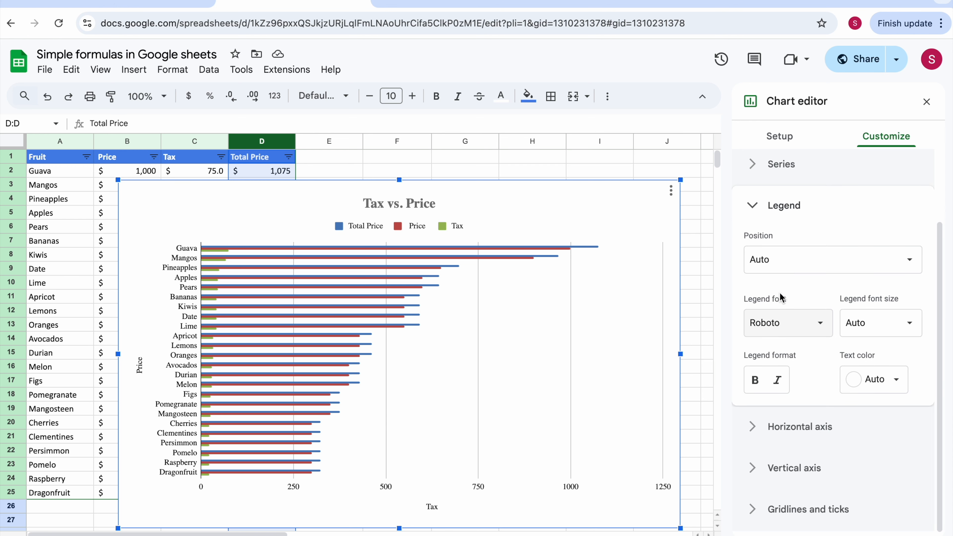
left_click(801, 257)
left_click(795, 130)
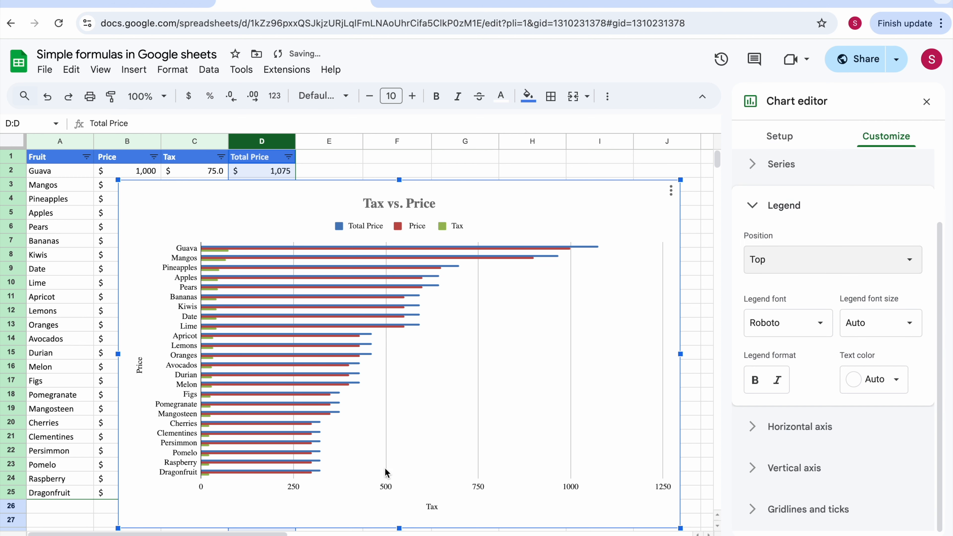
scroll(784, 270, "up", 1)
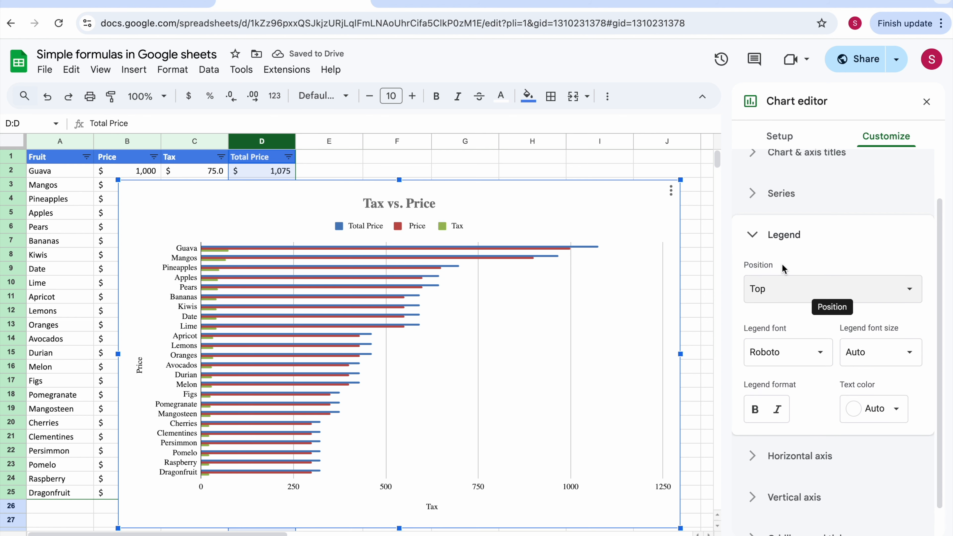
left_click(753, 237)
left_click(755, 334)
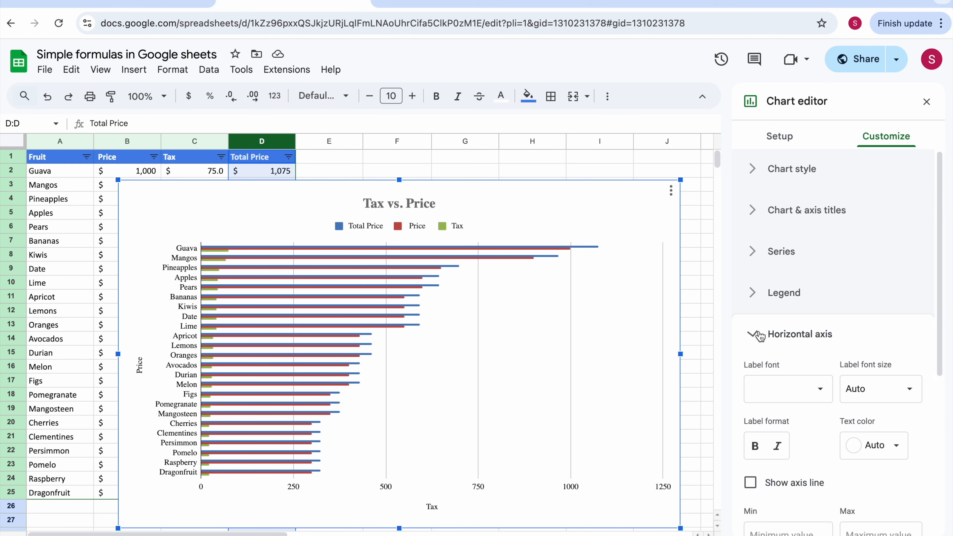
scroll(758, 336, "down", 5)
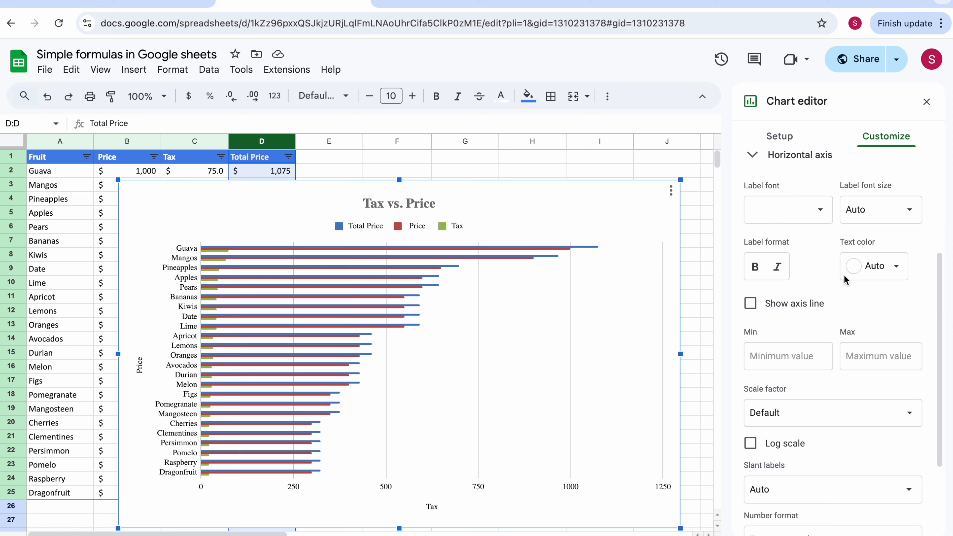
scroll(837, 300, "down", 2)
scroll(830, 366, "up", 4)
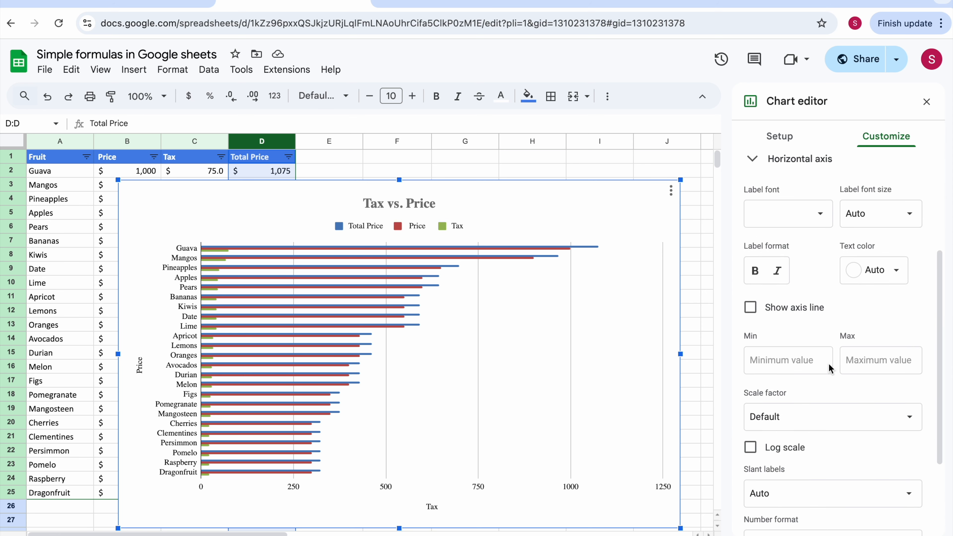
left_click(753, 203)
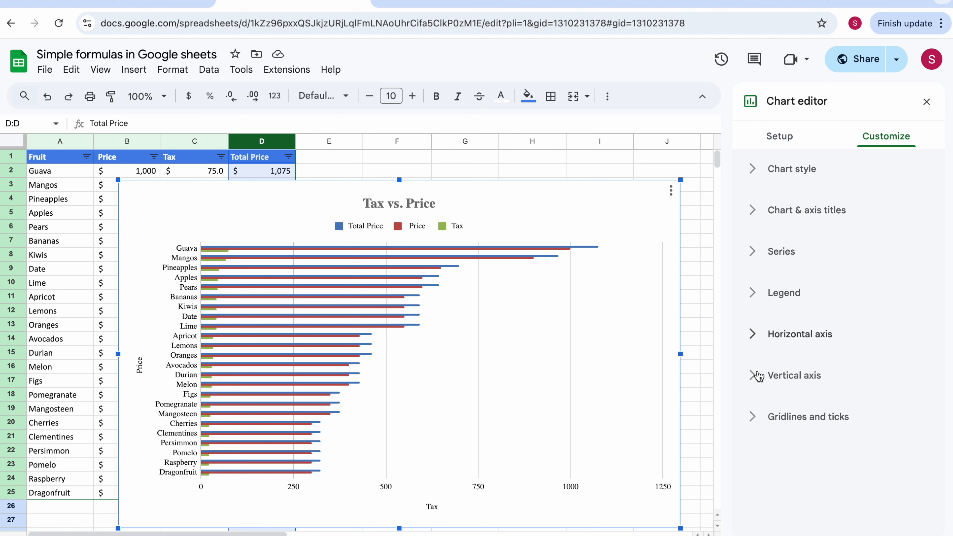
Turn on major ticks for the chart's vertical axis
left_click(753, 417)
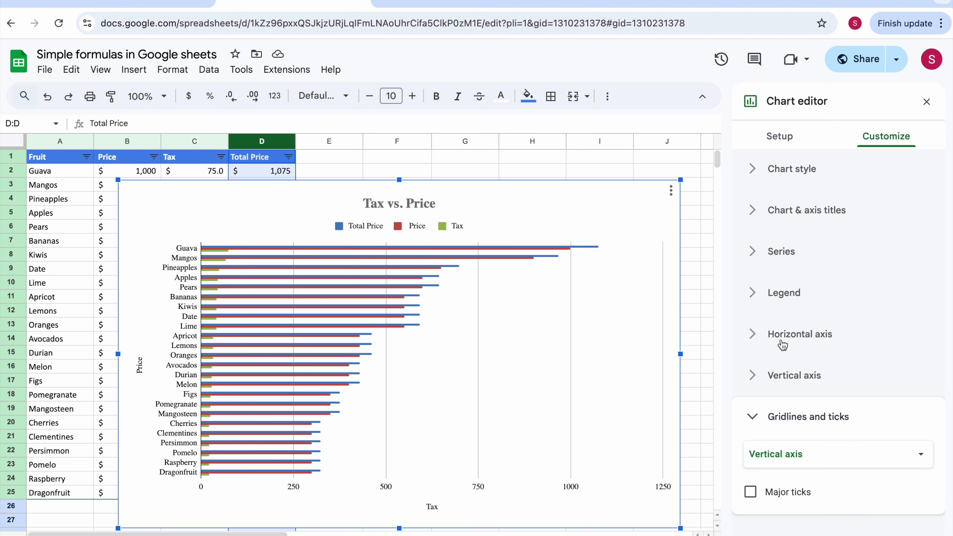
left_click(750, 493)
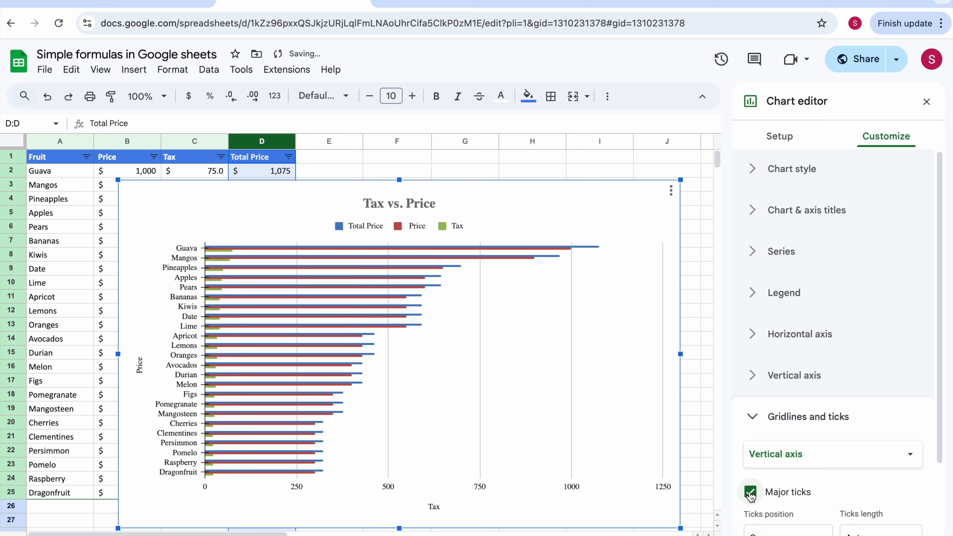
left_click(750, 493)
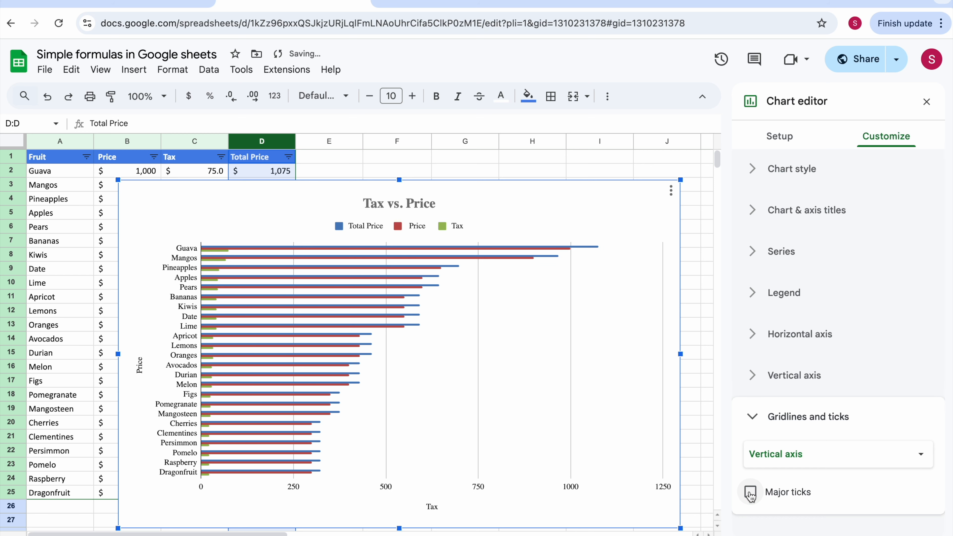
left_click(751, 493)
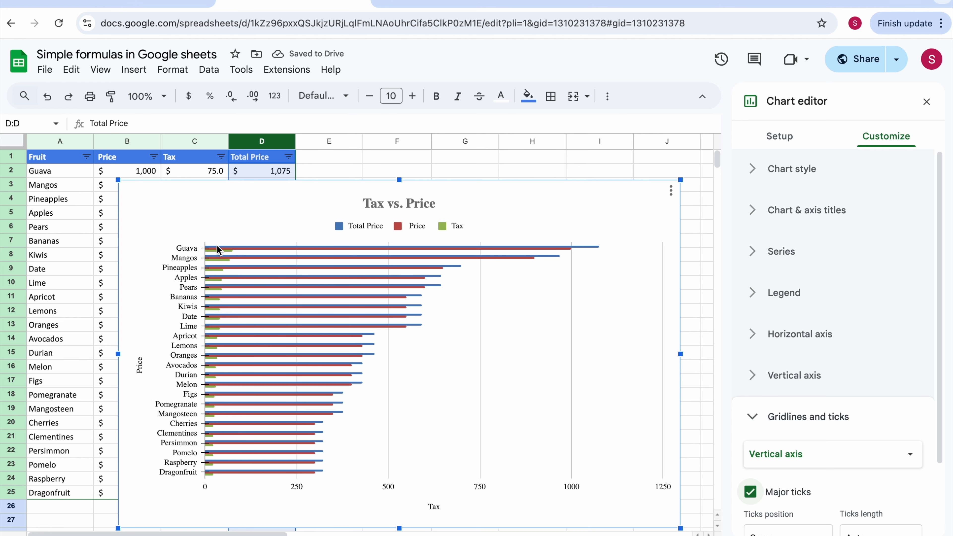
scroll(855, 437, "down", 2)
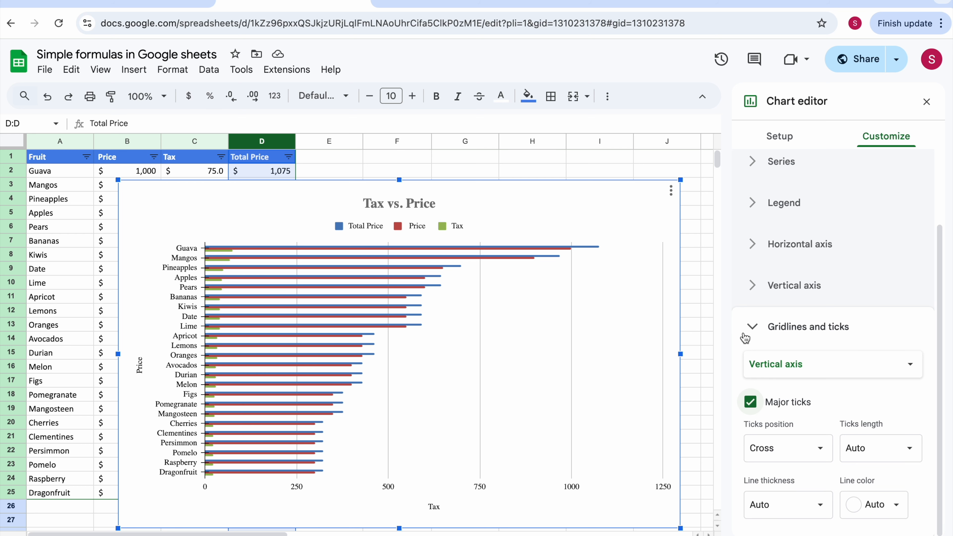
left_click(752, 326)
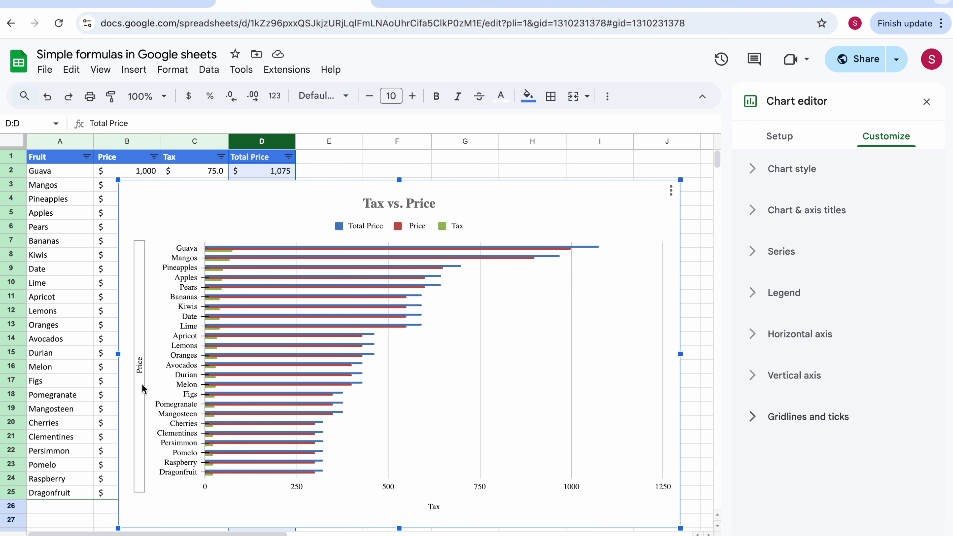
Delete the vertical axis title "Price" from the chart
left_click(140, 365)
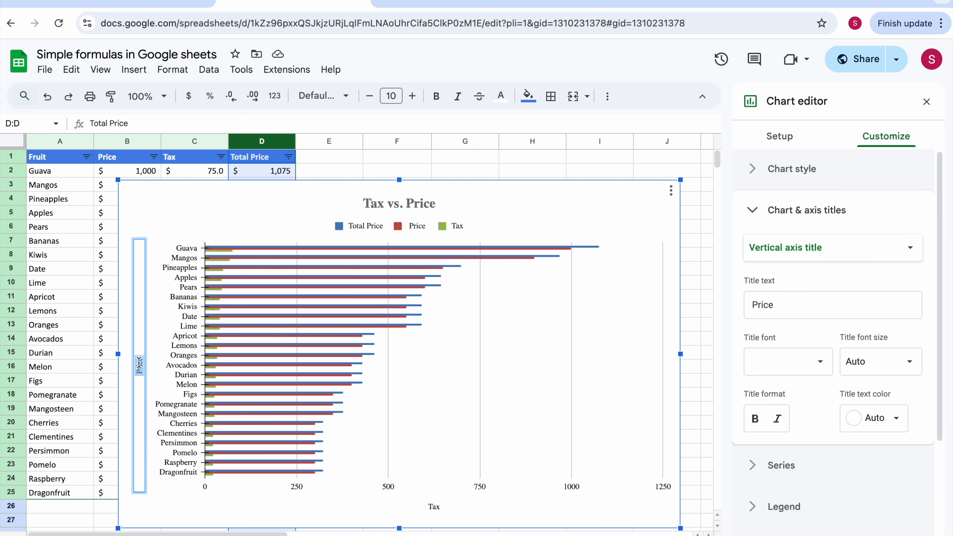
key("BackSpace")
left_click(177, 221)
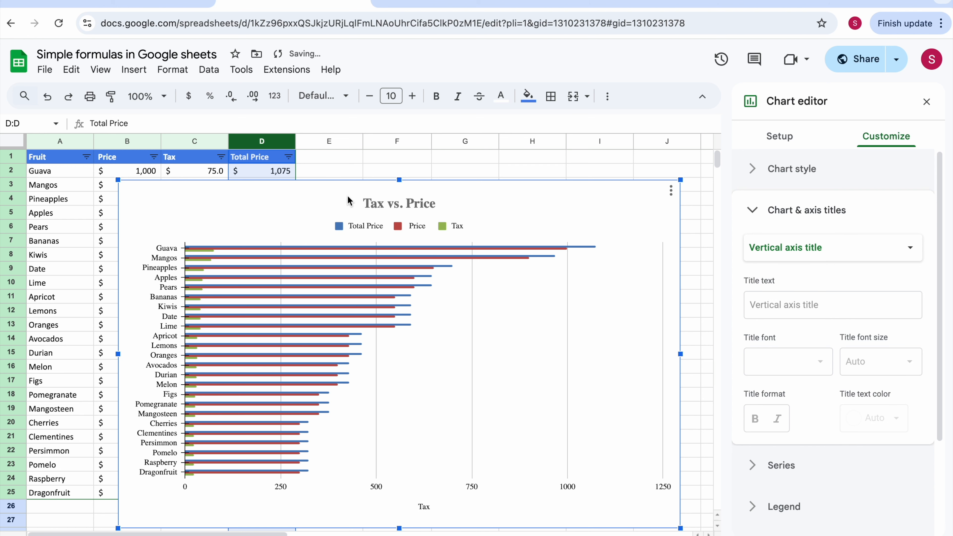
Delete the chart title "Tax vs. Price" directly on the chart
left_click(394, 206)
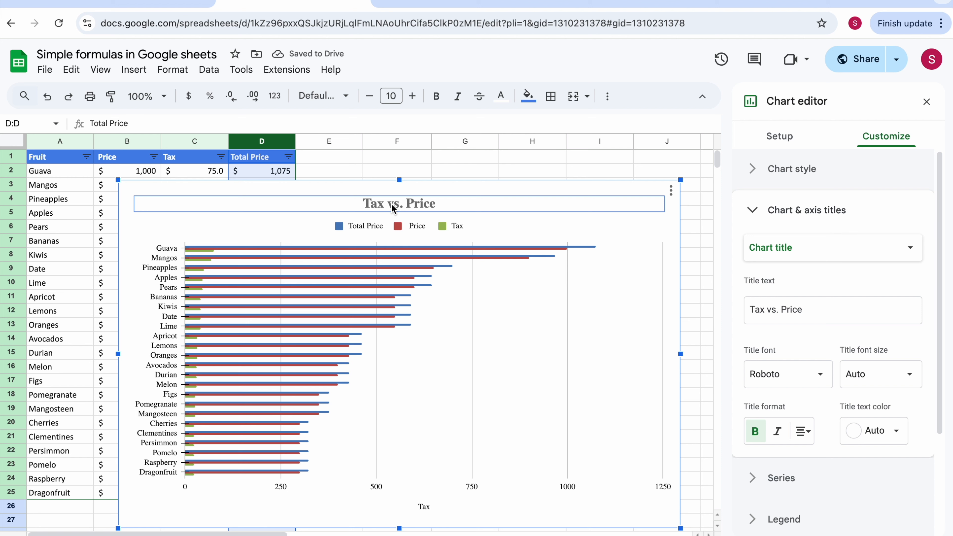
left_click(392, 204)
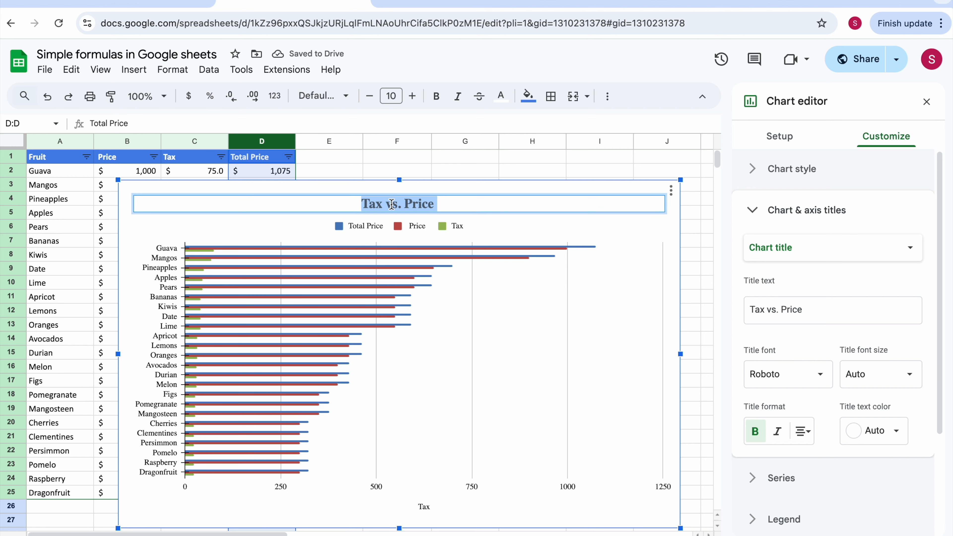
key("BackSpace")
left_click(601, 277)
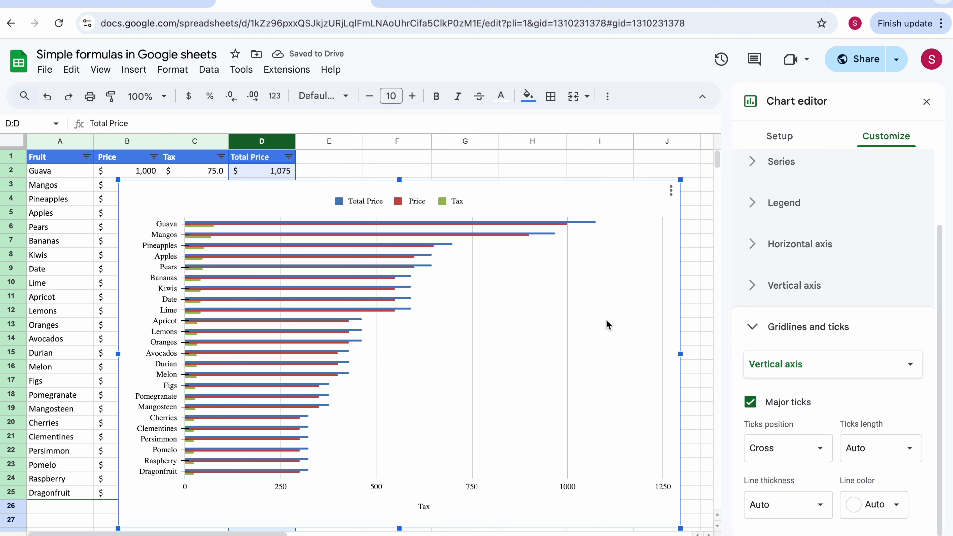
Look through the chart types and the stacking setting available for the bar chart
scroll(824, 244, "up", 2)
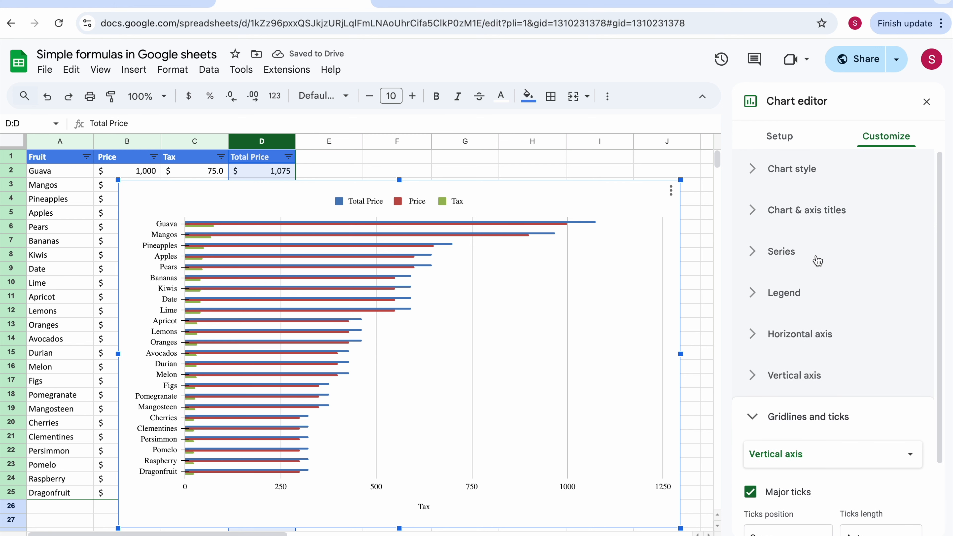
left_click(789, 143)
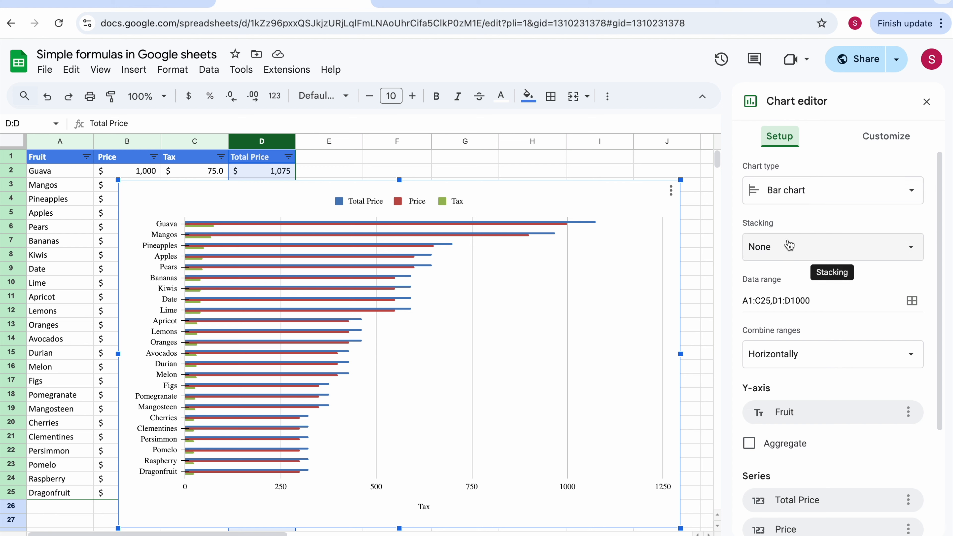
left_click(782, 251)
left_click(815, 198)
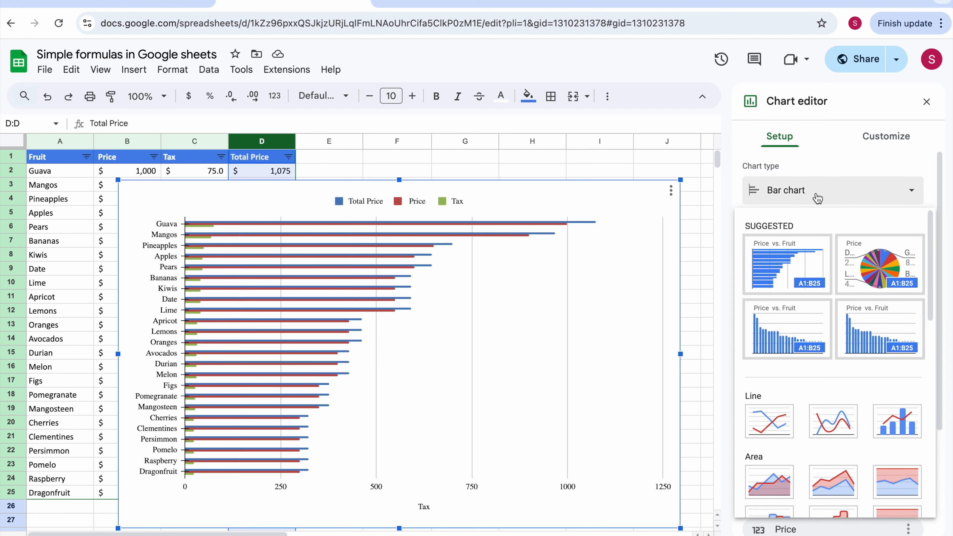
scroll(810, 326, "down", 8)
scroll(813, 331, "up", 3)
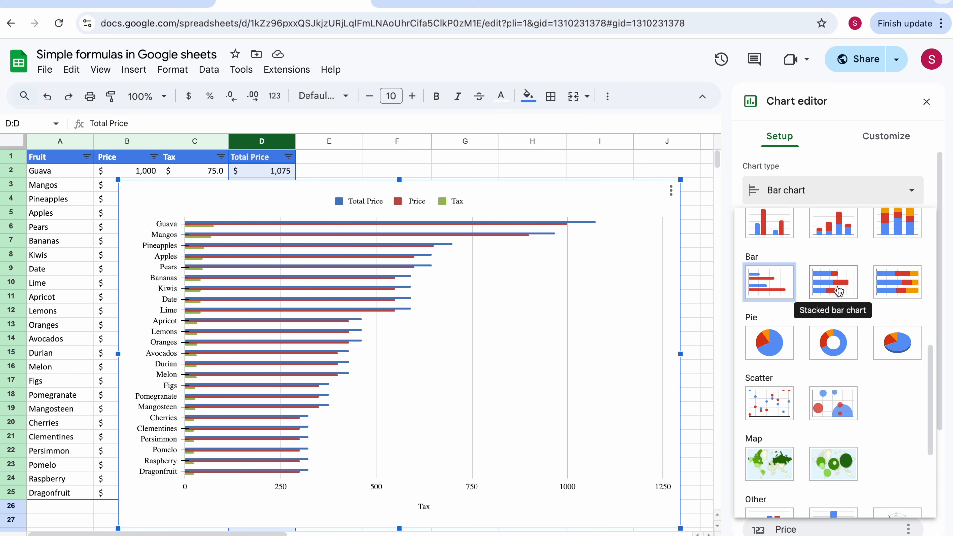
scroll(815, 208, "up", 5)
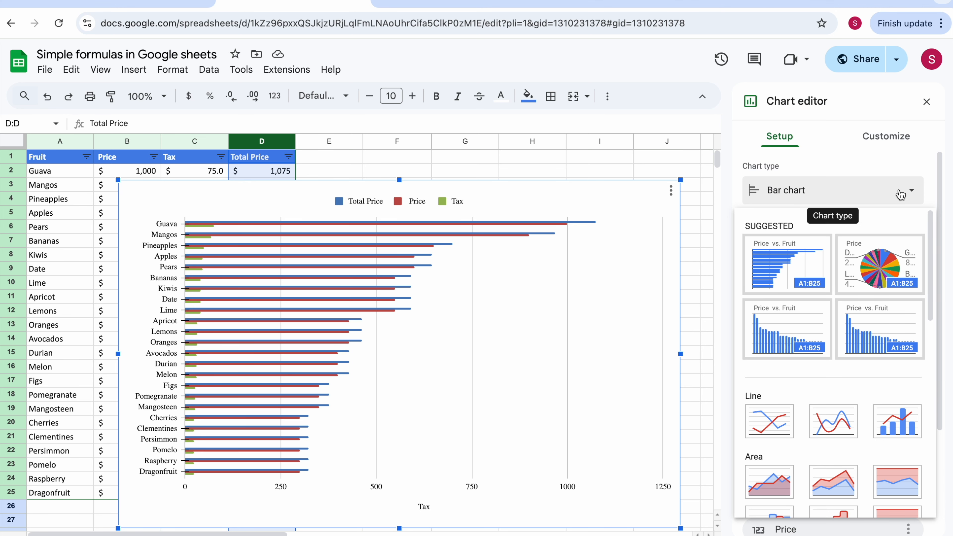
left_click(882, 143)
left_click(778, 141)
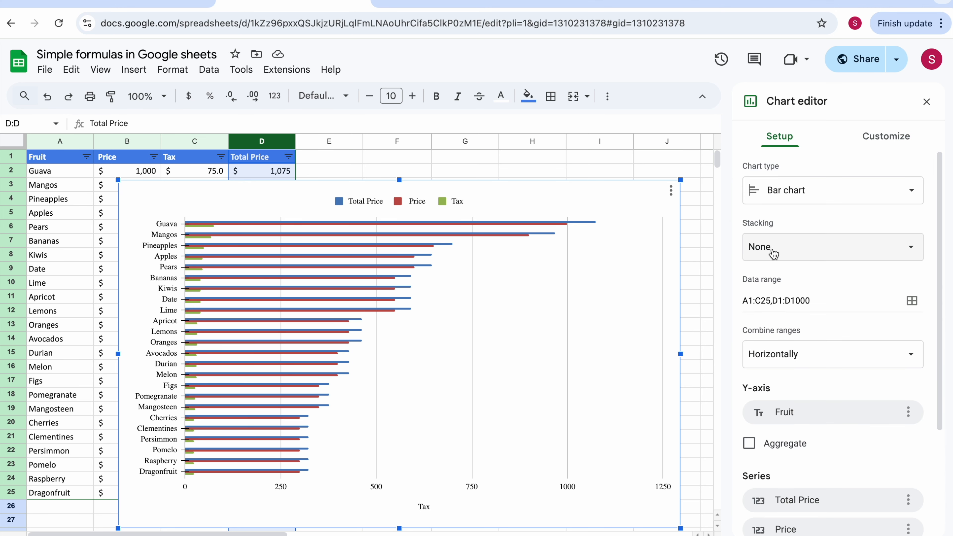
Set the chart's stacking to Standard and remove the Total Price series from the chart
left_click(786, 250)
left_click(797, 278)
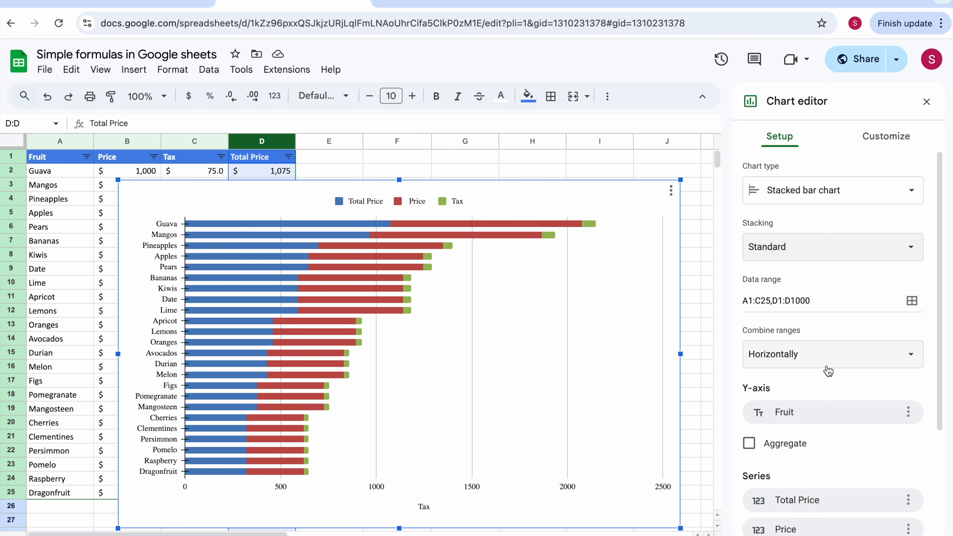
scroll(828, 371, "down", 2)
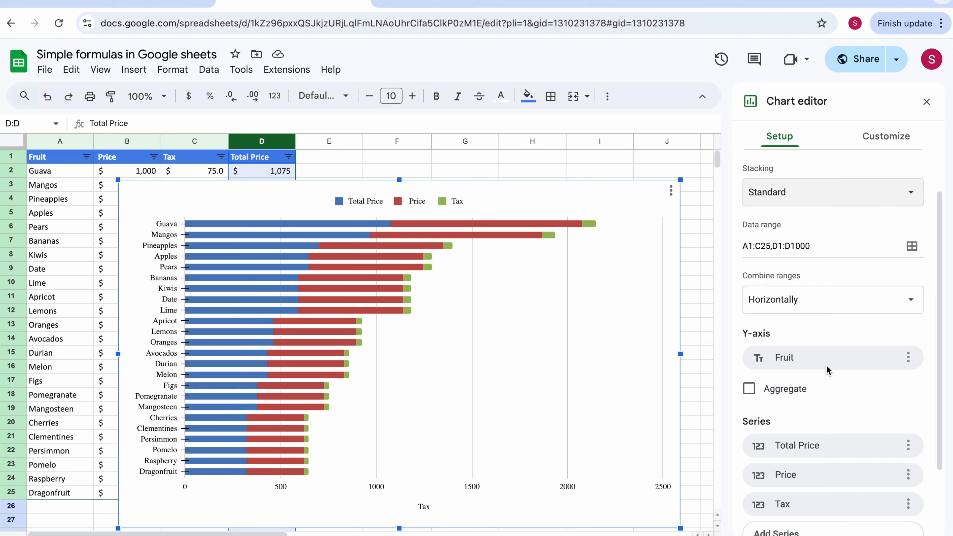
scroll(827, 365, "down", 2)
left_click(908, 389)
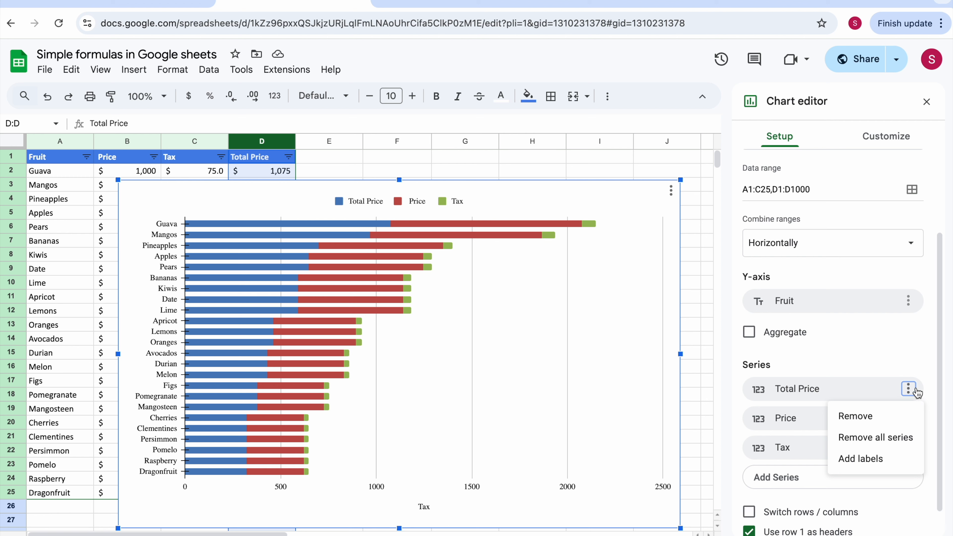
left_click(871, 416)
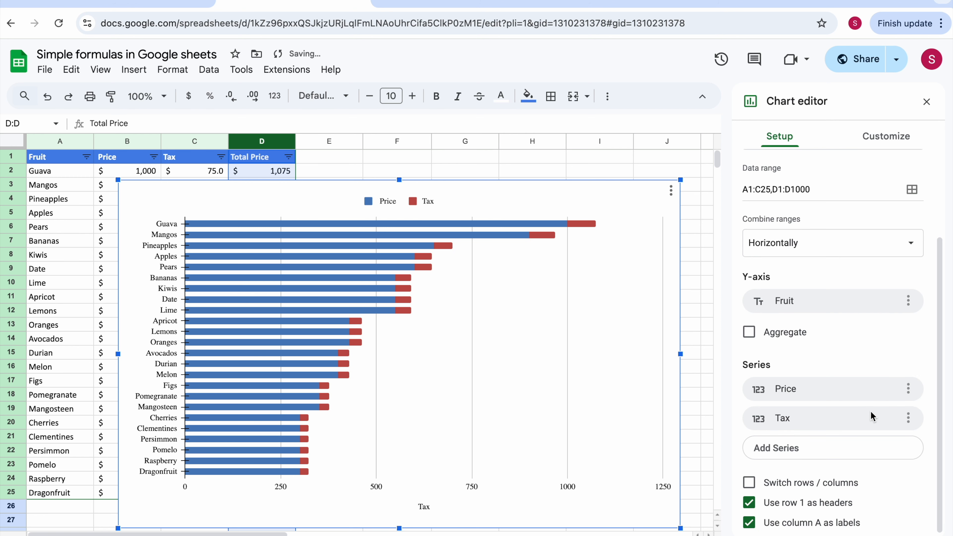
Change the fill color of the chart's Price series to a medium-dark green
left_click(484, 224)
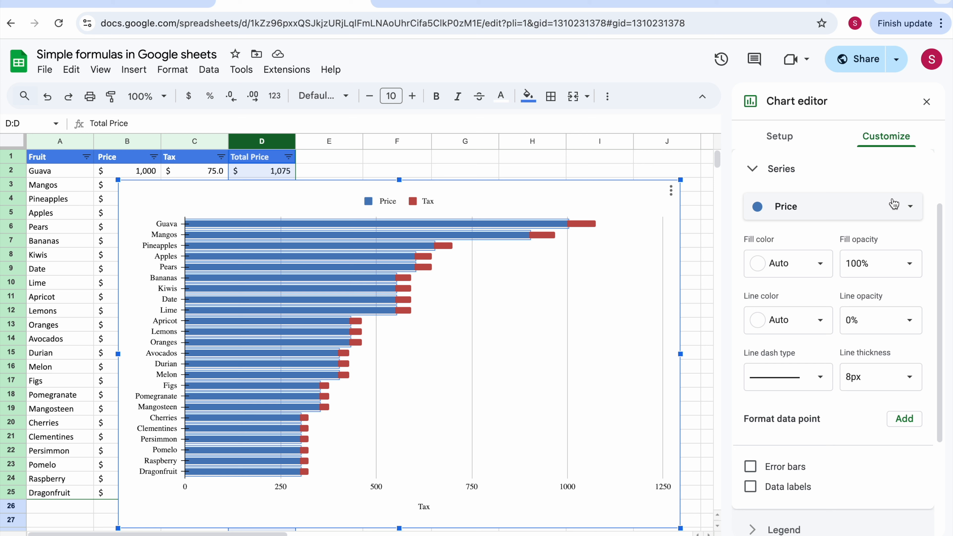
left_click(909, 207)
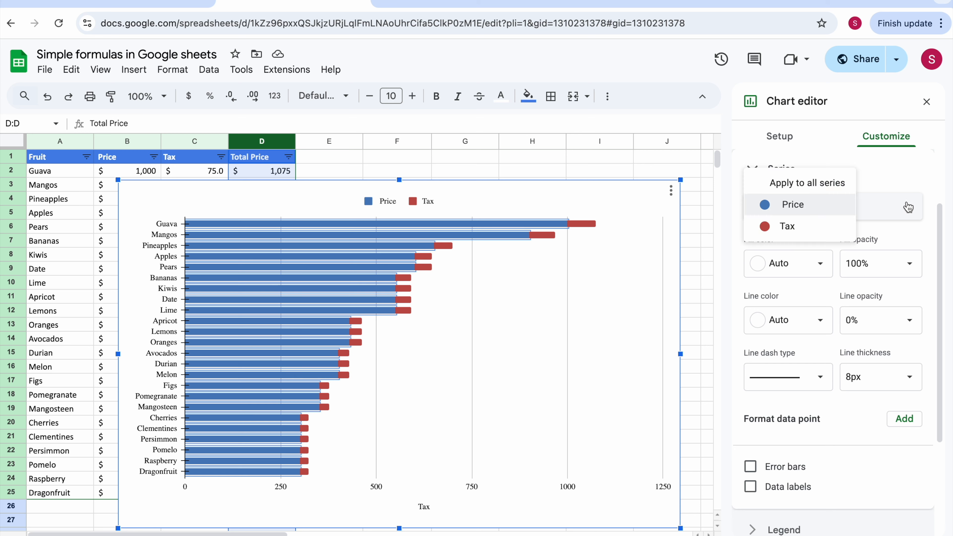
left_click(909, 206)
scroll(907, 228, "up", 1)
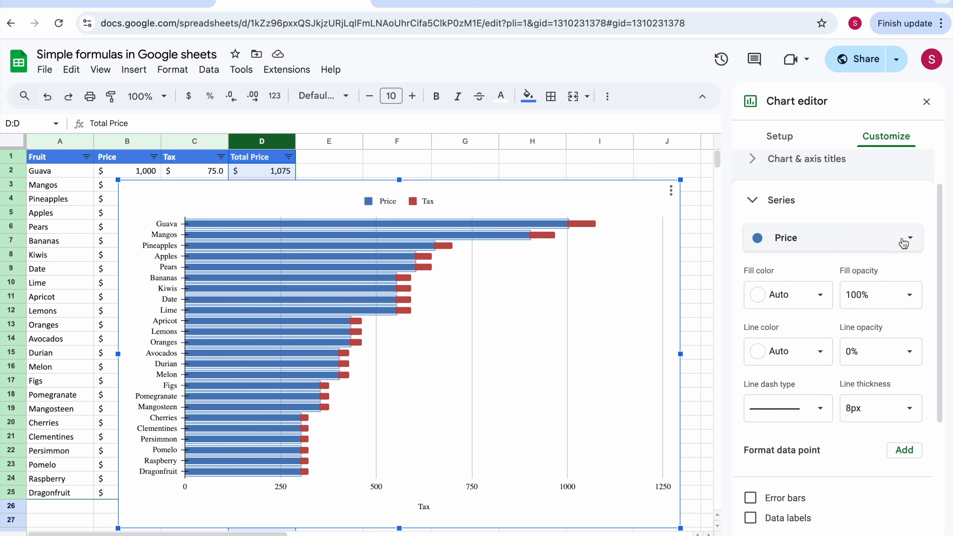
left_click(814, 302)
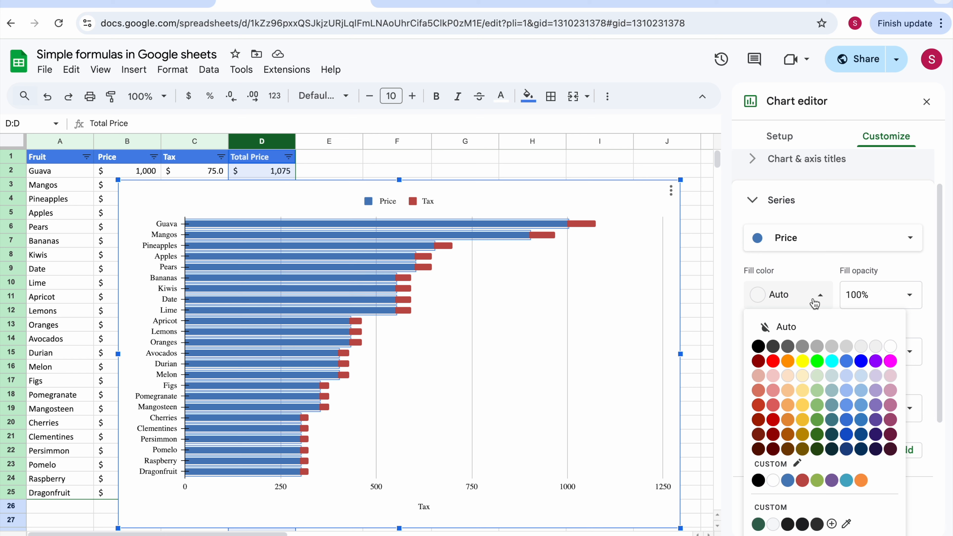
left_click(817, 421)
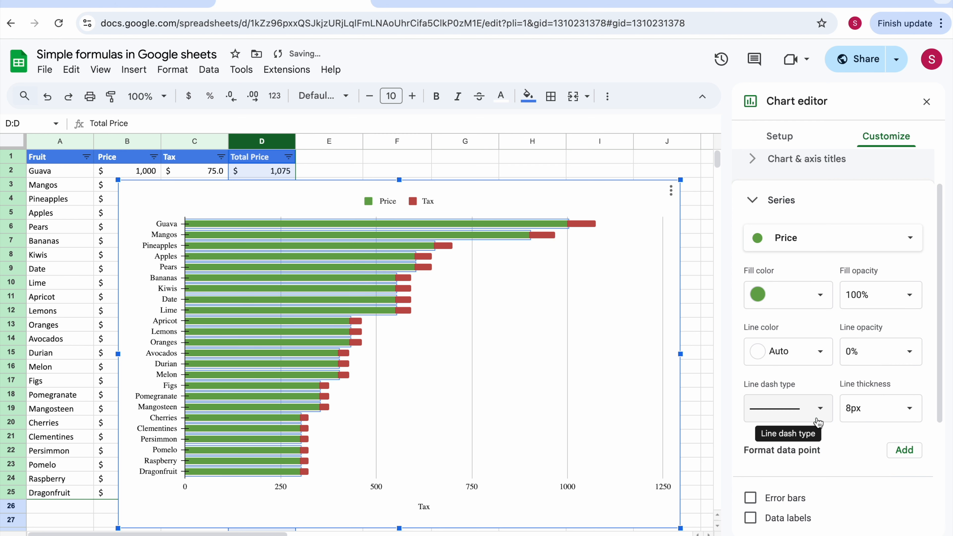
Change the fill color of the Tax series to bright red, trying a darker red first
left_click(848, 237)
left_click(821, 259)
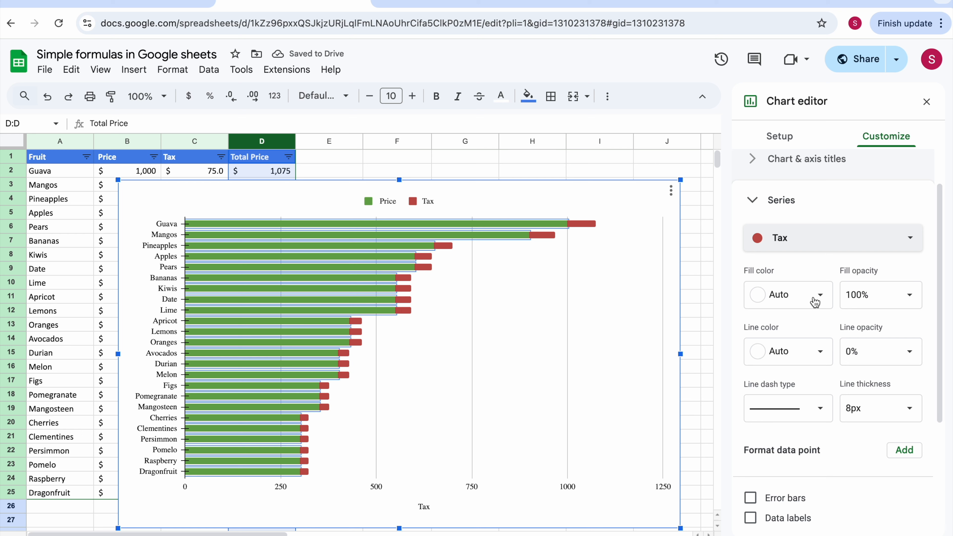
left_click(821, 297)
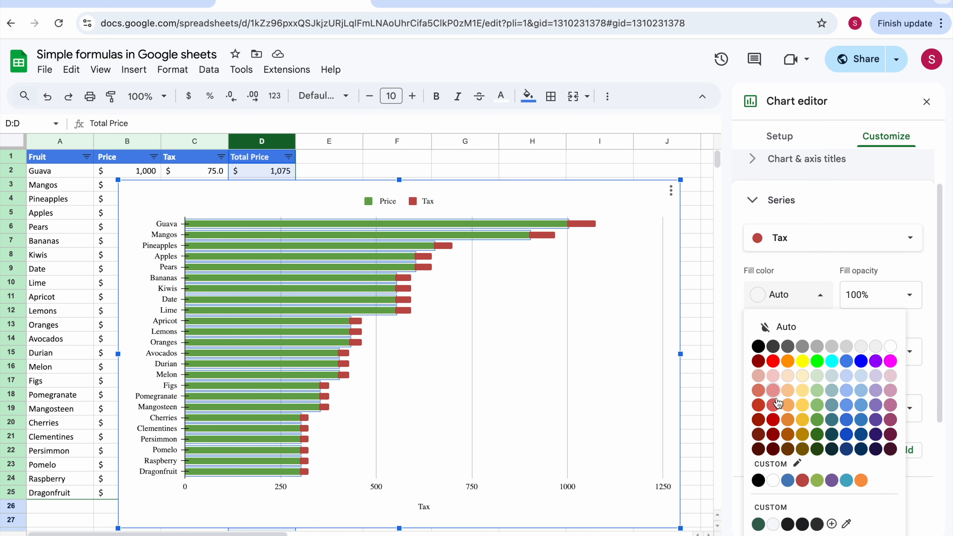
left_click(773, 421)
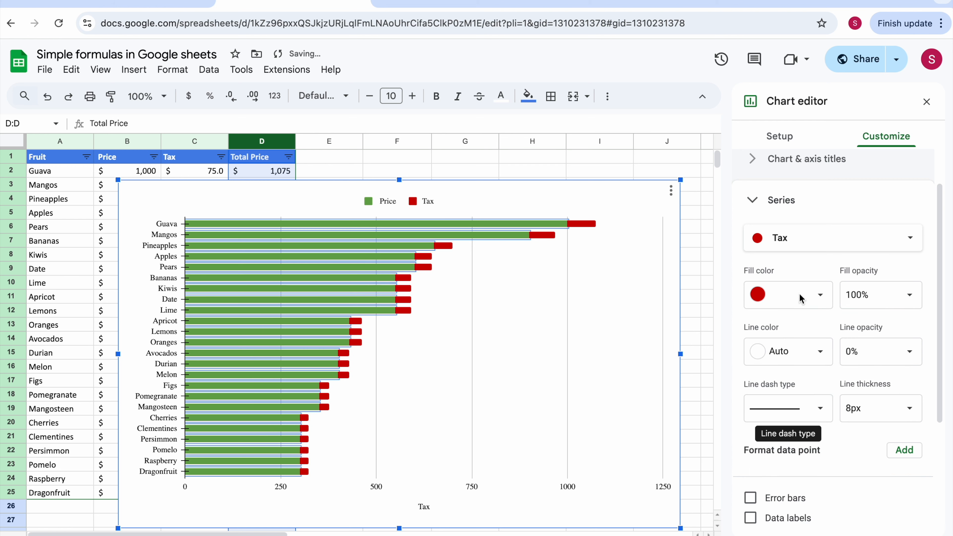
left_click(808, 298)
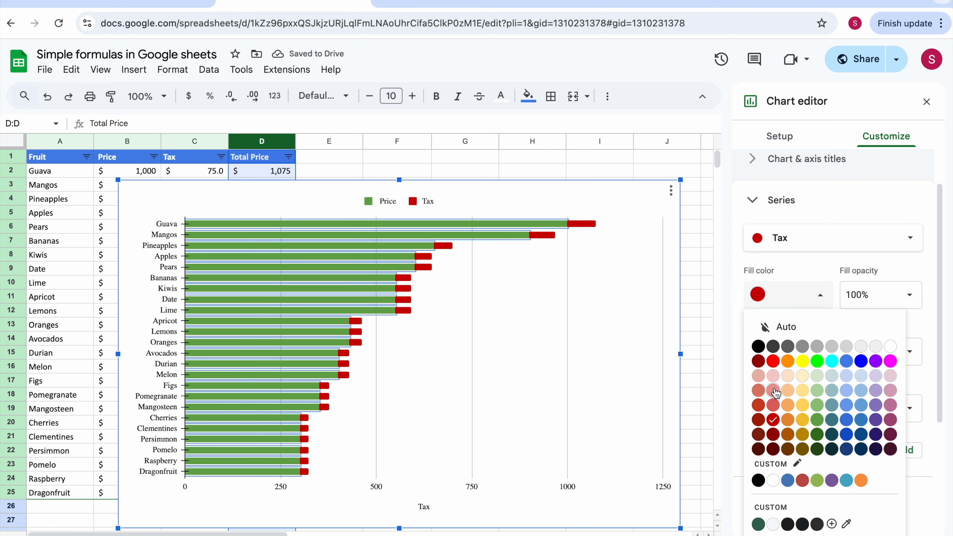
left_click(773, 361)
left_click(663, 353)
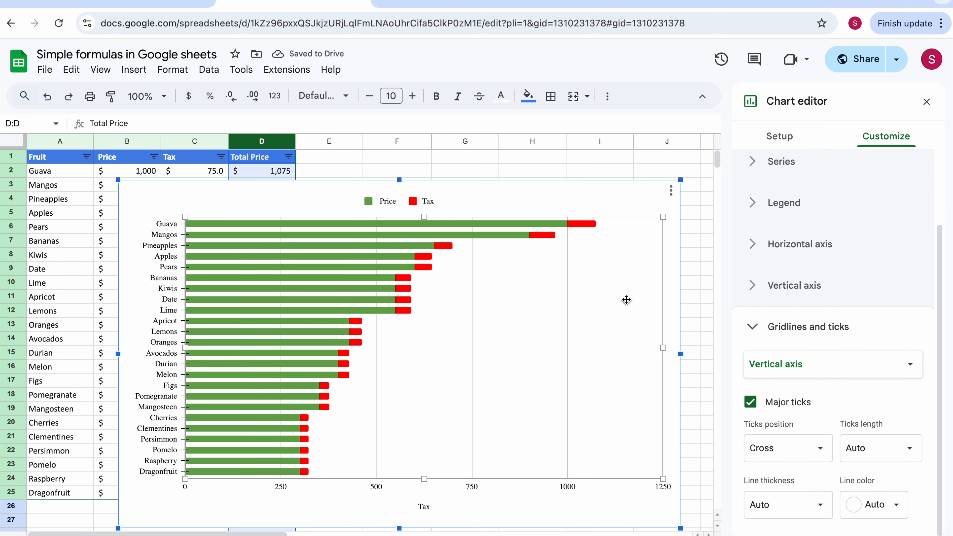
left_click(674, 304)
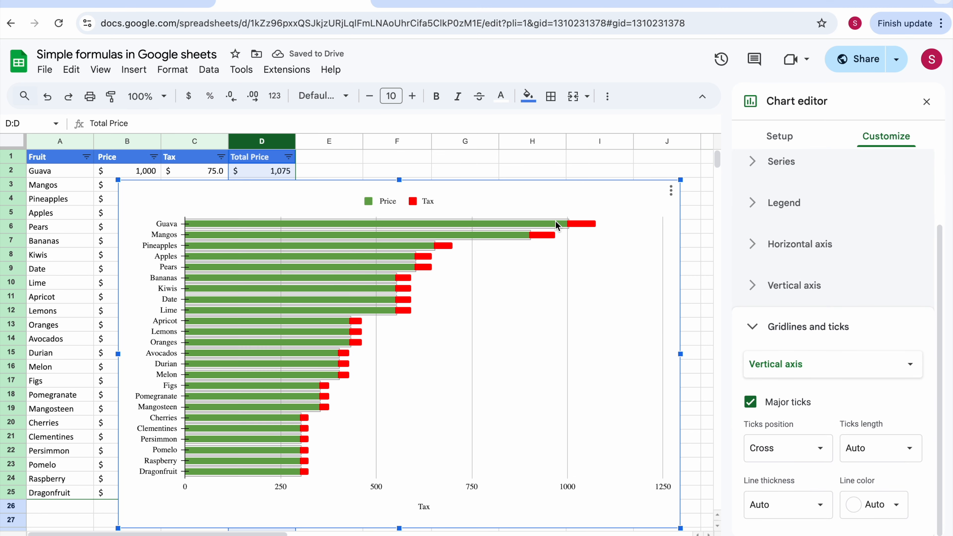
Set the line thickness of the Price series to 2px after trying 4px
left_click(521, 222)
left_click(519, 220)
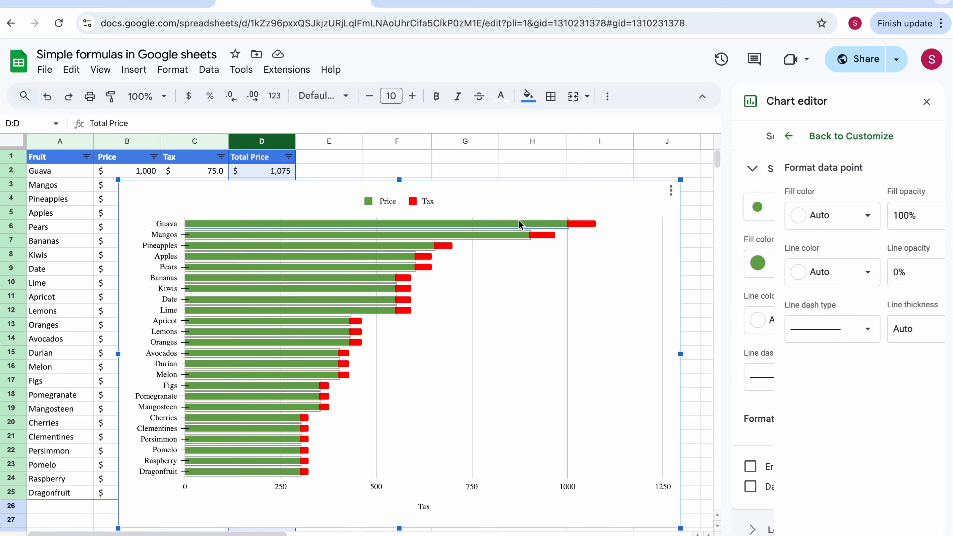
left_click(754, 135)
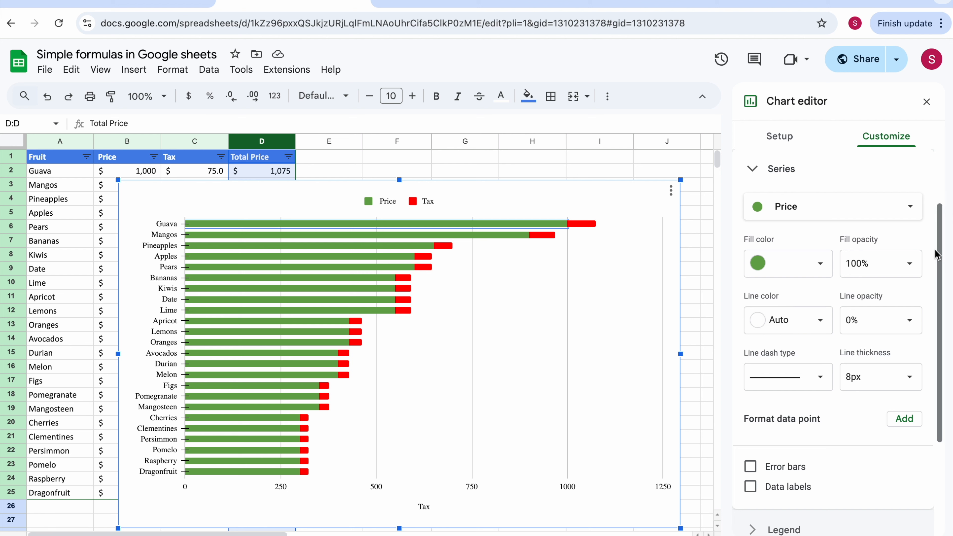
left_click(908, 379)
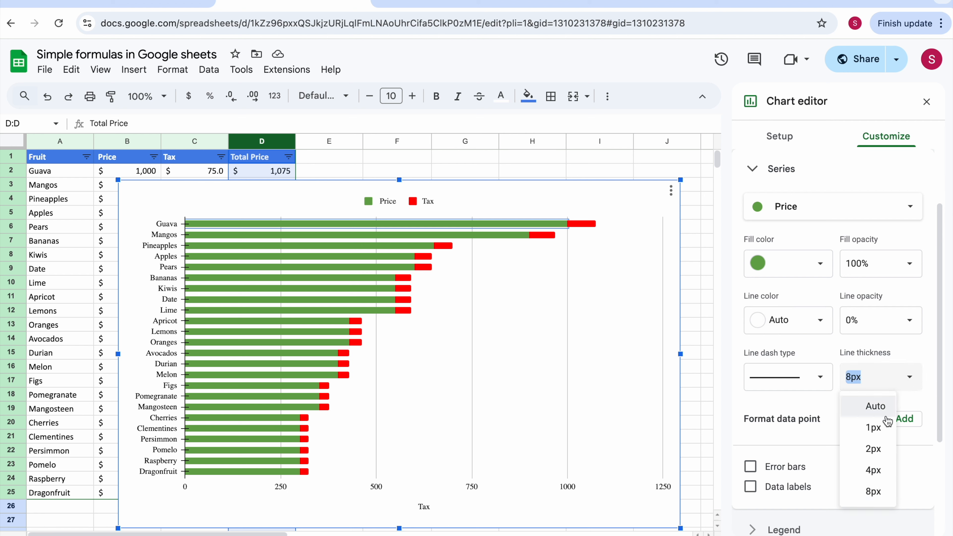
left_click(874, 471)
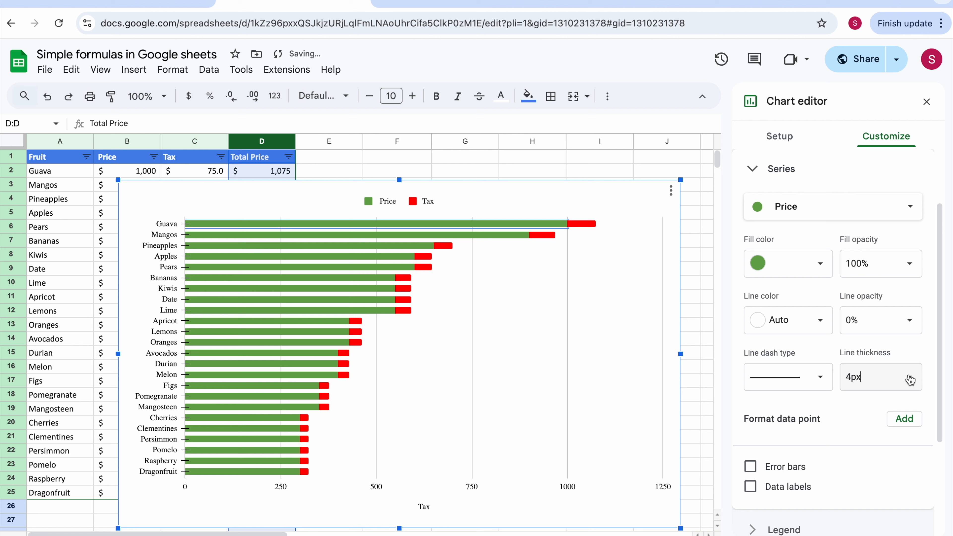
left_click(857, 377)
left_click(873, 451)
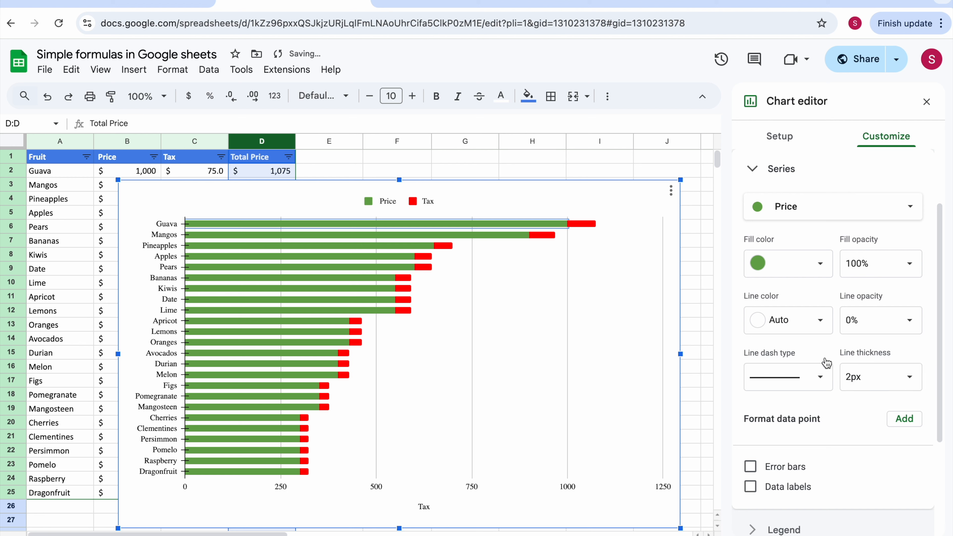